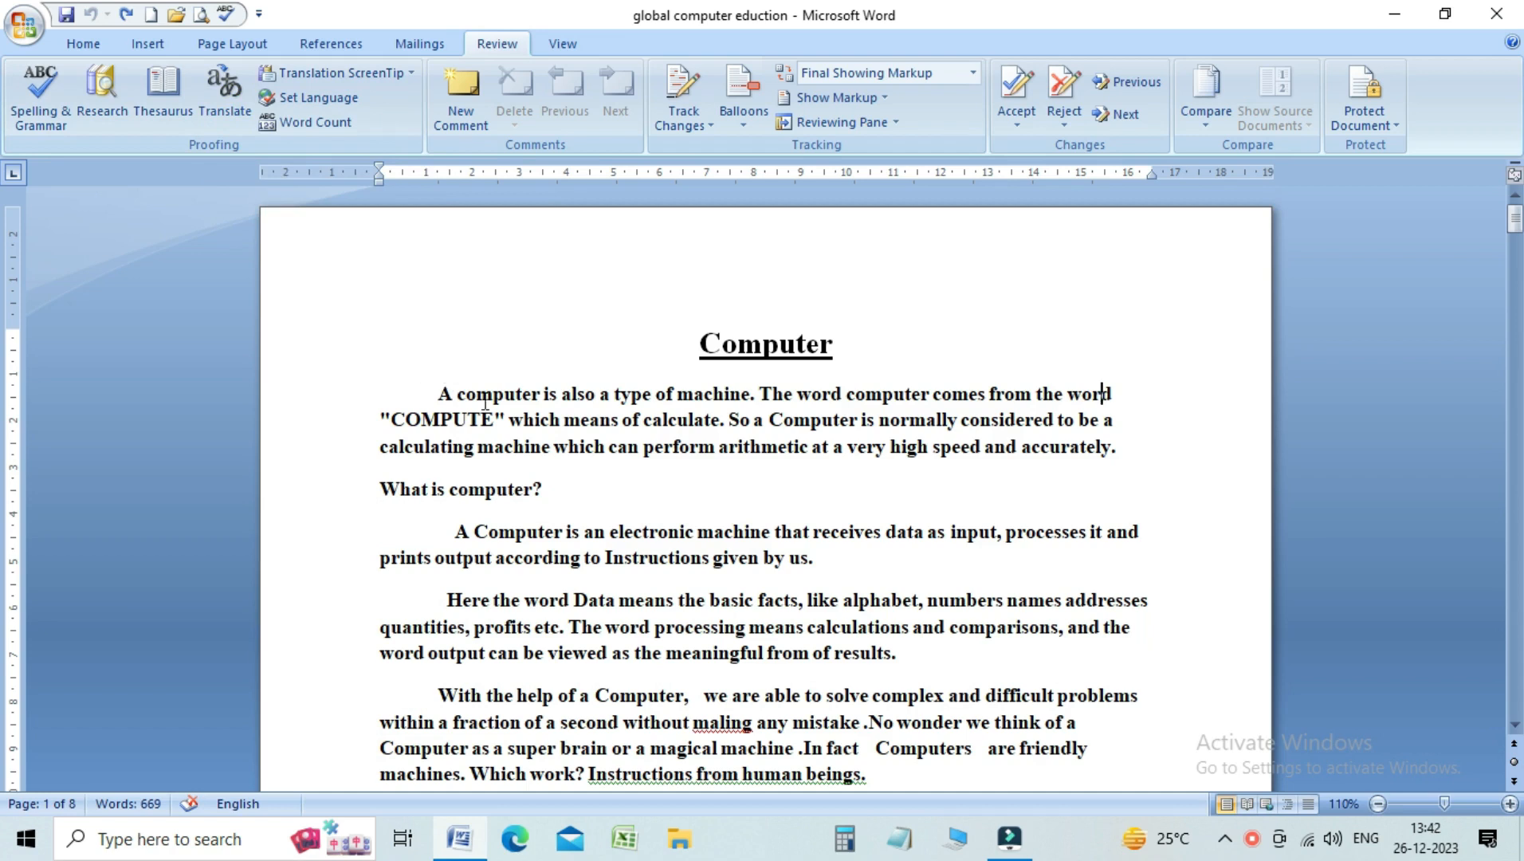
left_click_drag(701, 343, 830, 352)
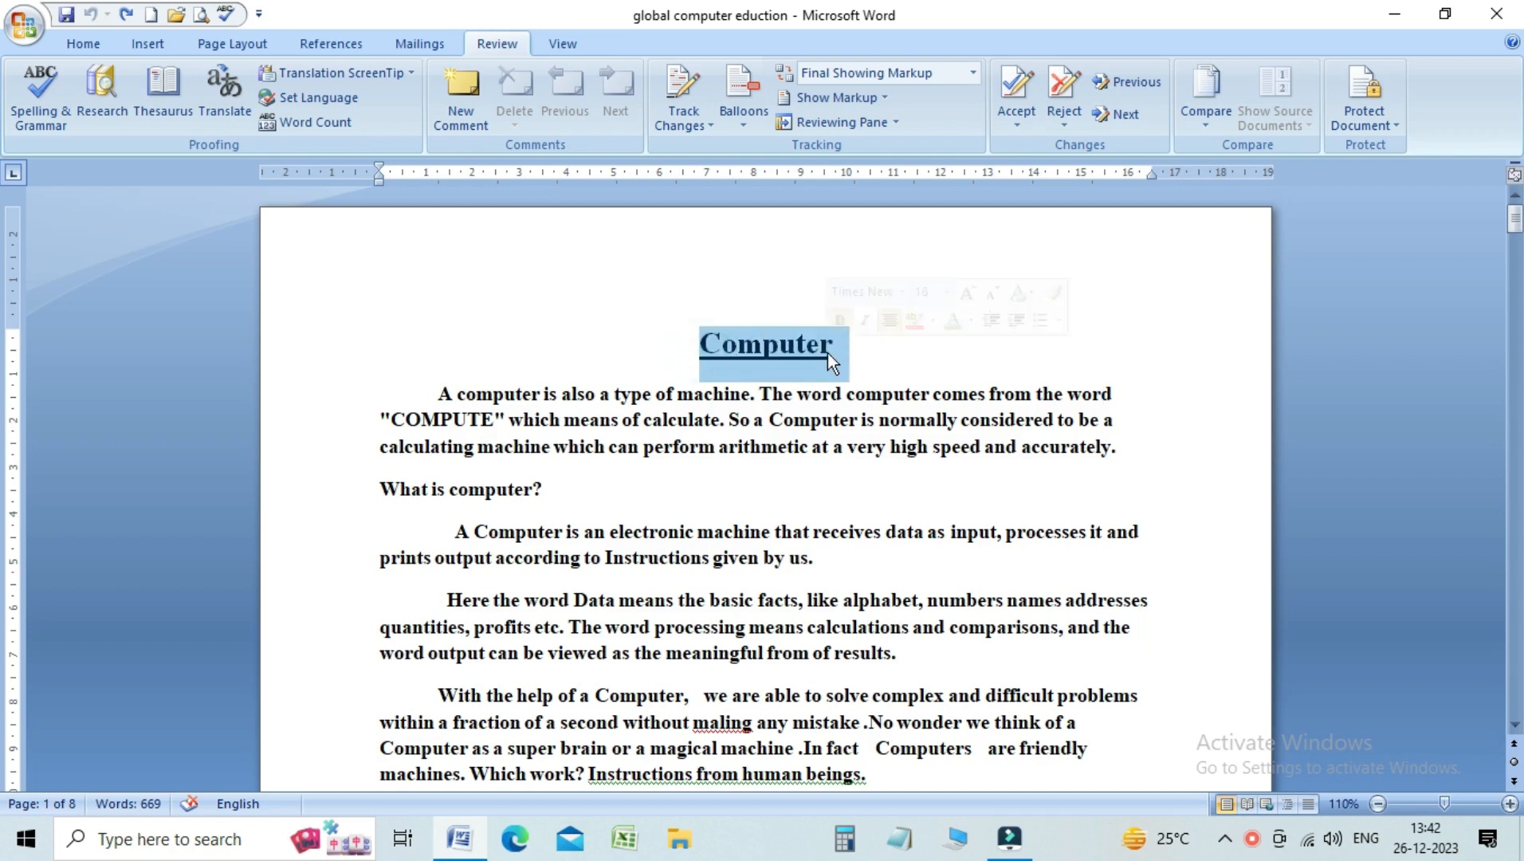
left_click(617, 400)
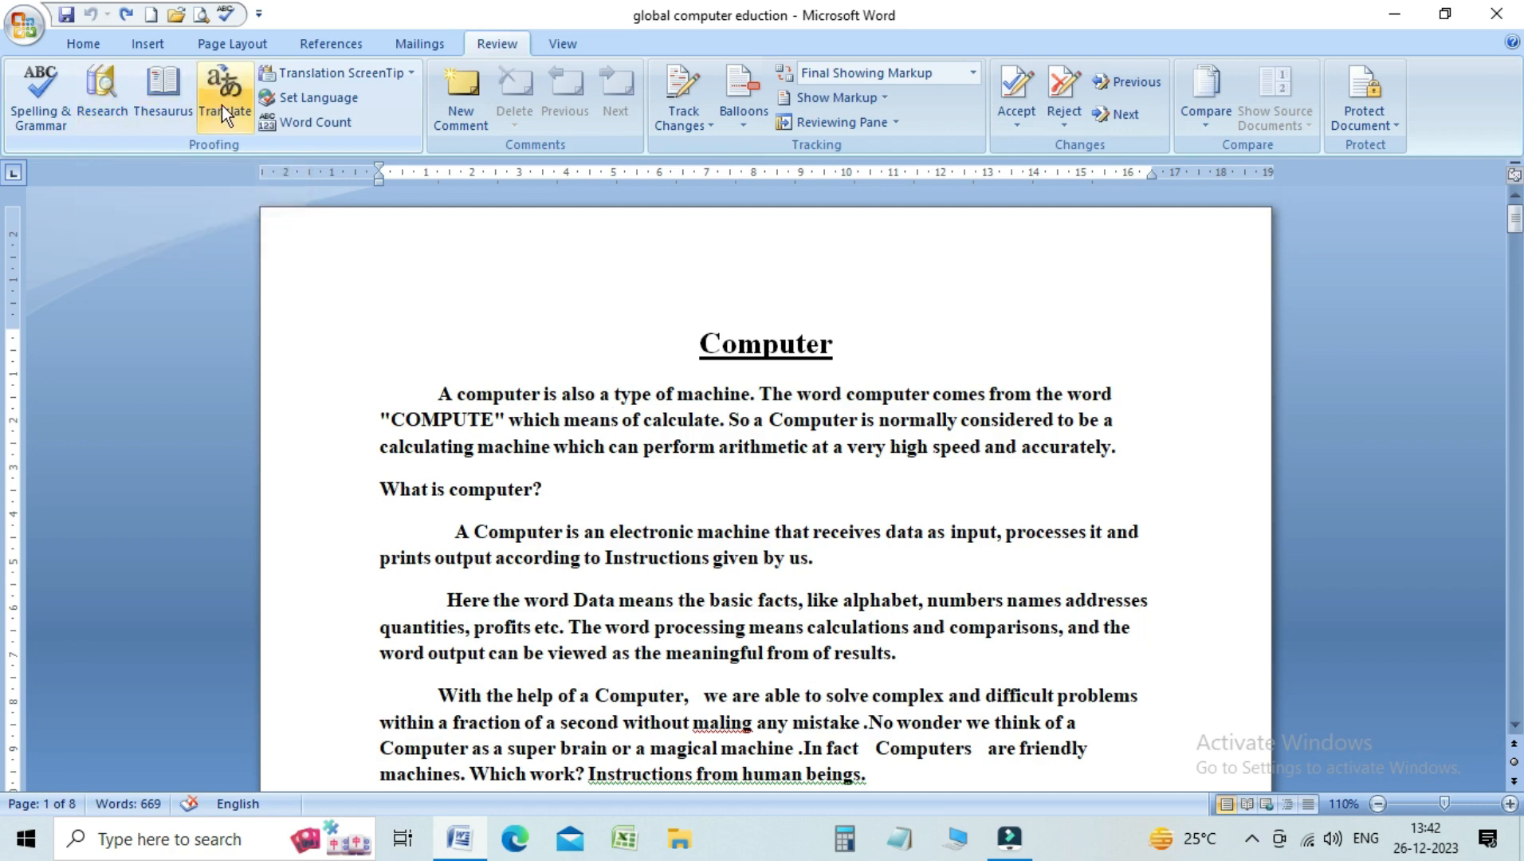
Copy the text from the "Computer" title through the paragraph ending "Instructions from human beings.".
left_click(702, 344)
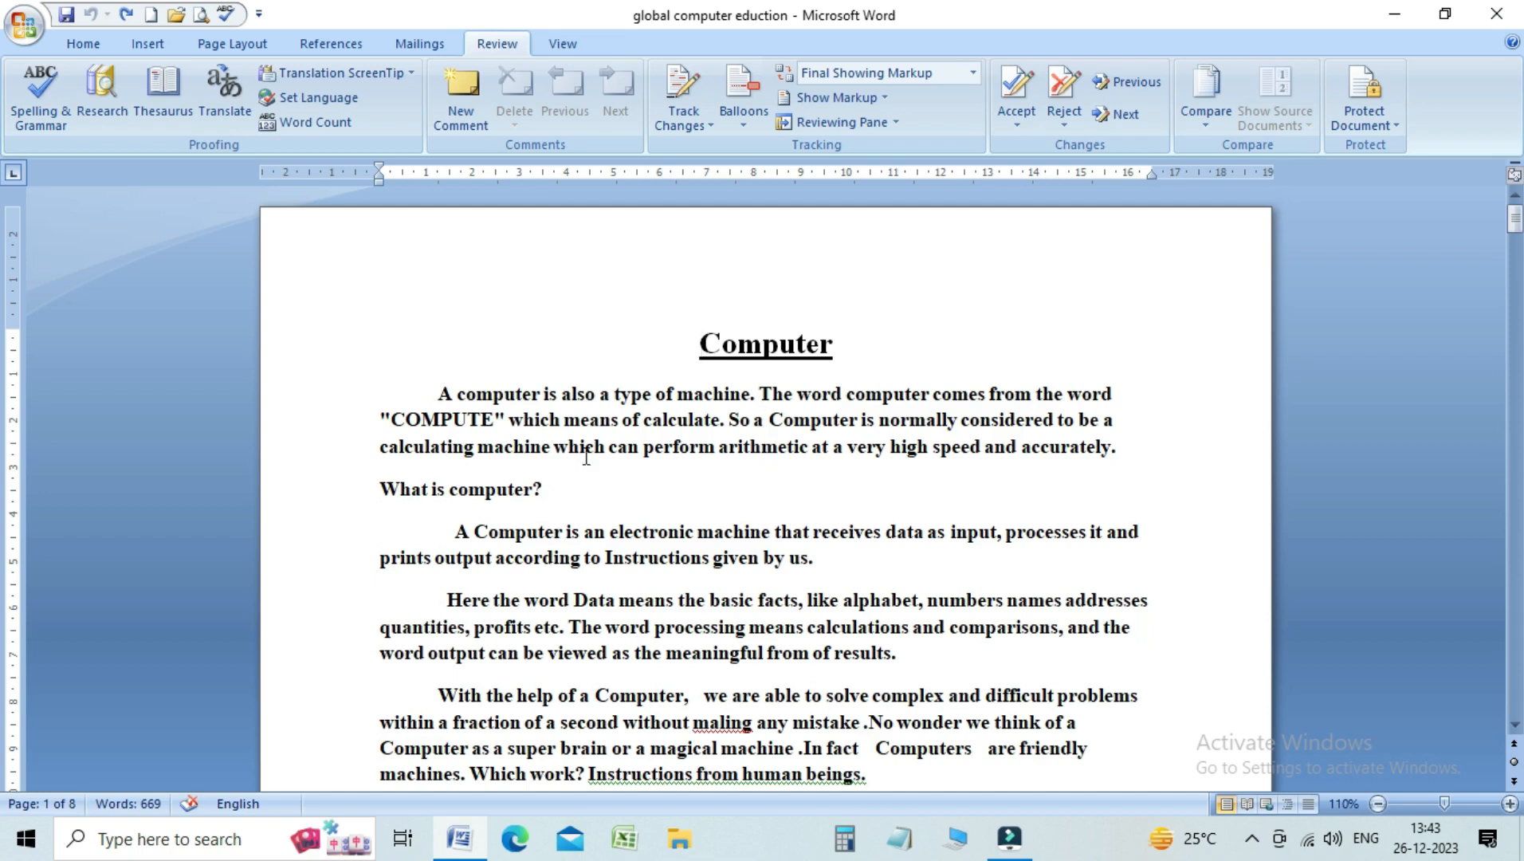
left_click_drag(1517, 223, 1520, 267)
left_click_drag(3, 271, 4, 212)
key("shift+Down")
key("shift+Down")
key("shift+Down")
key("shift+Down")
key("shift+Down")
key("shift+Down")
key("shift+Down")
key("shift+Down")
key("shift+Down")
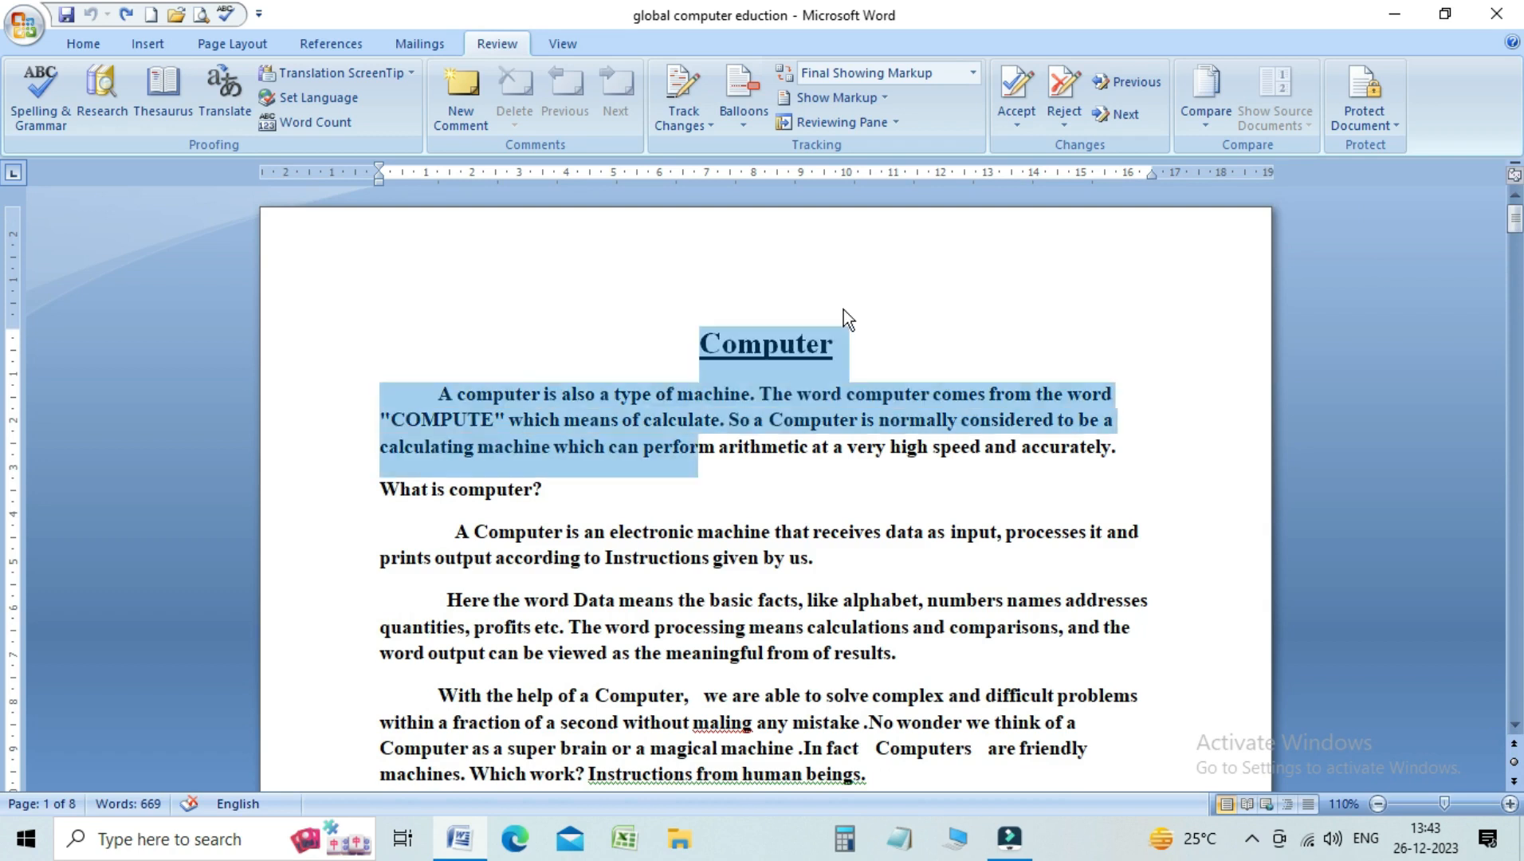
key("shift+Down")
key("shift+Down")
key("shift+Down")
key("shift+Down")
key("shift+Down")
key("ctrl+c")
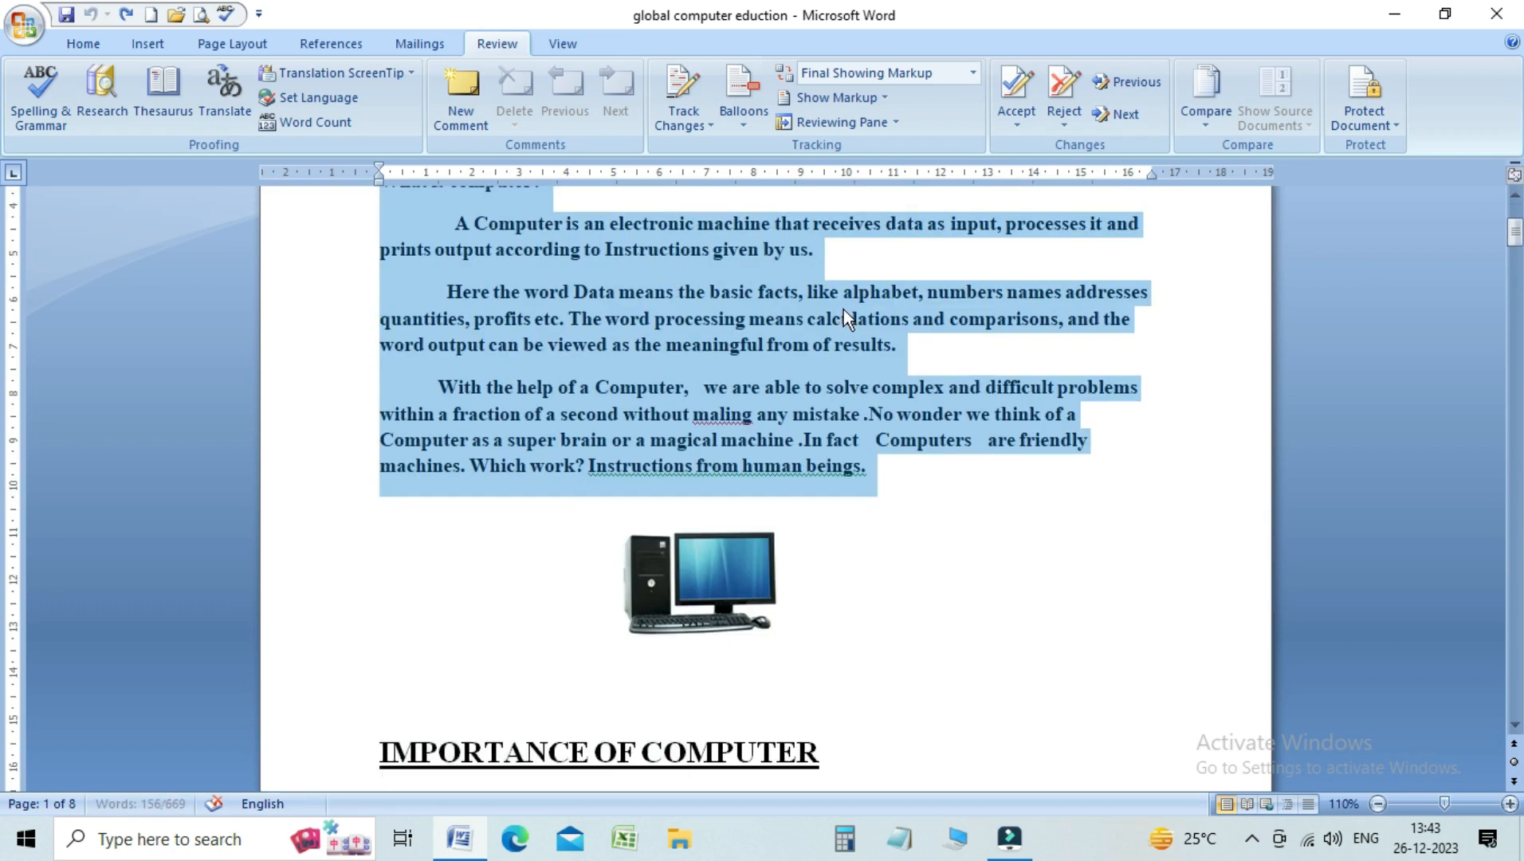
Create a new blank document and paste the copied computer text into it.
key("ctrl+n")
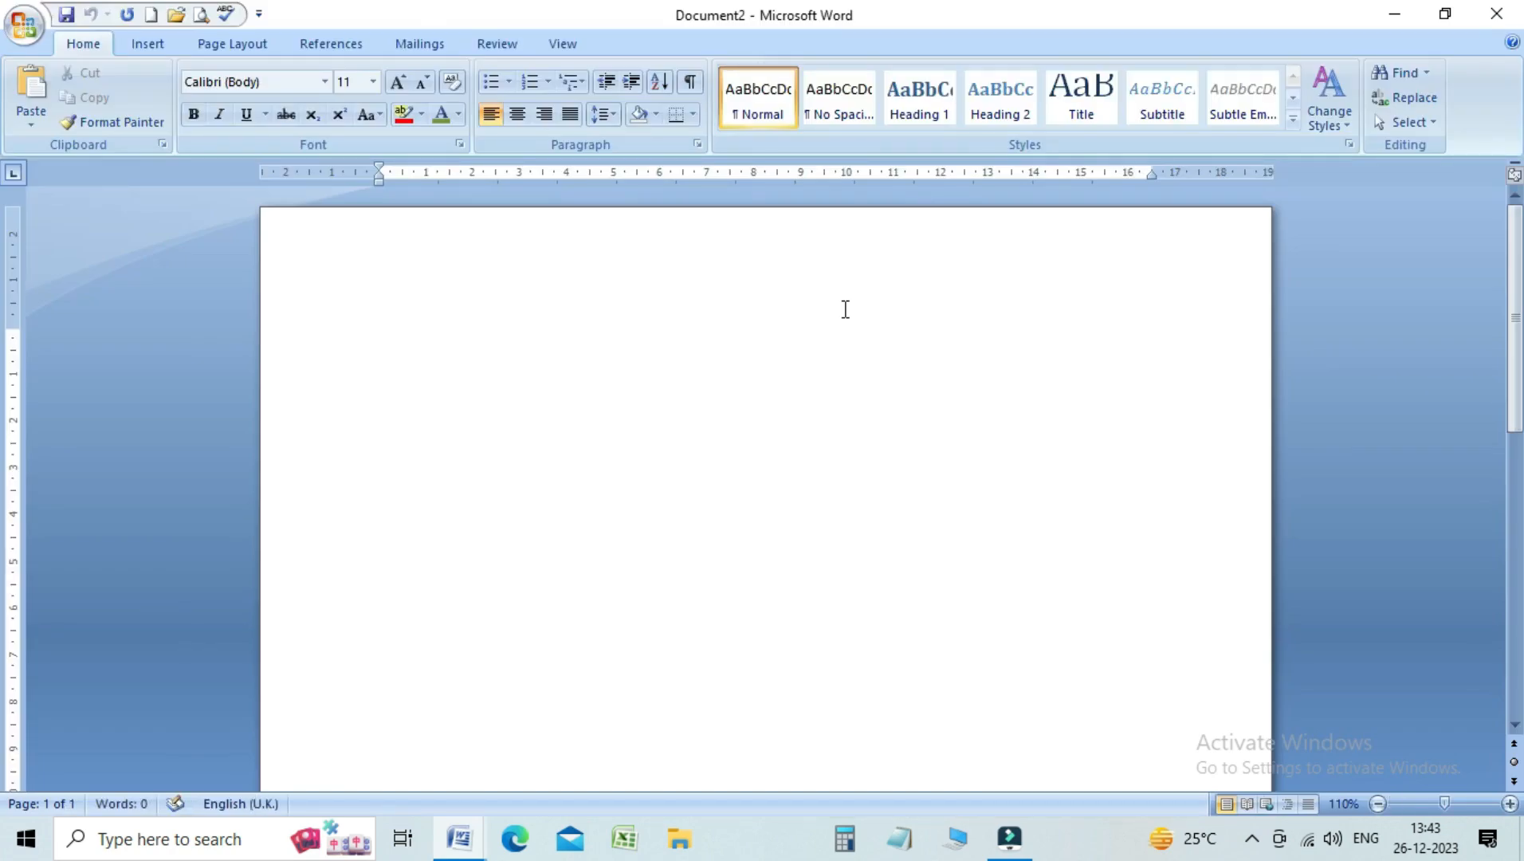
key("ctrl+v")
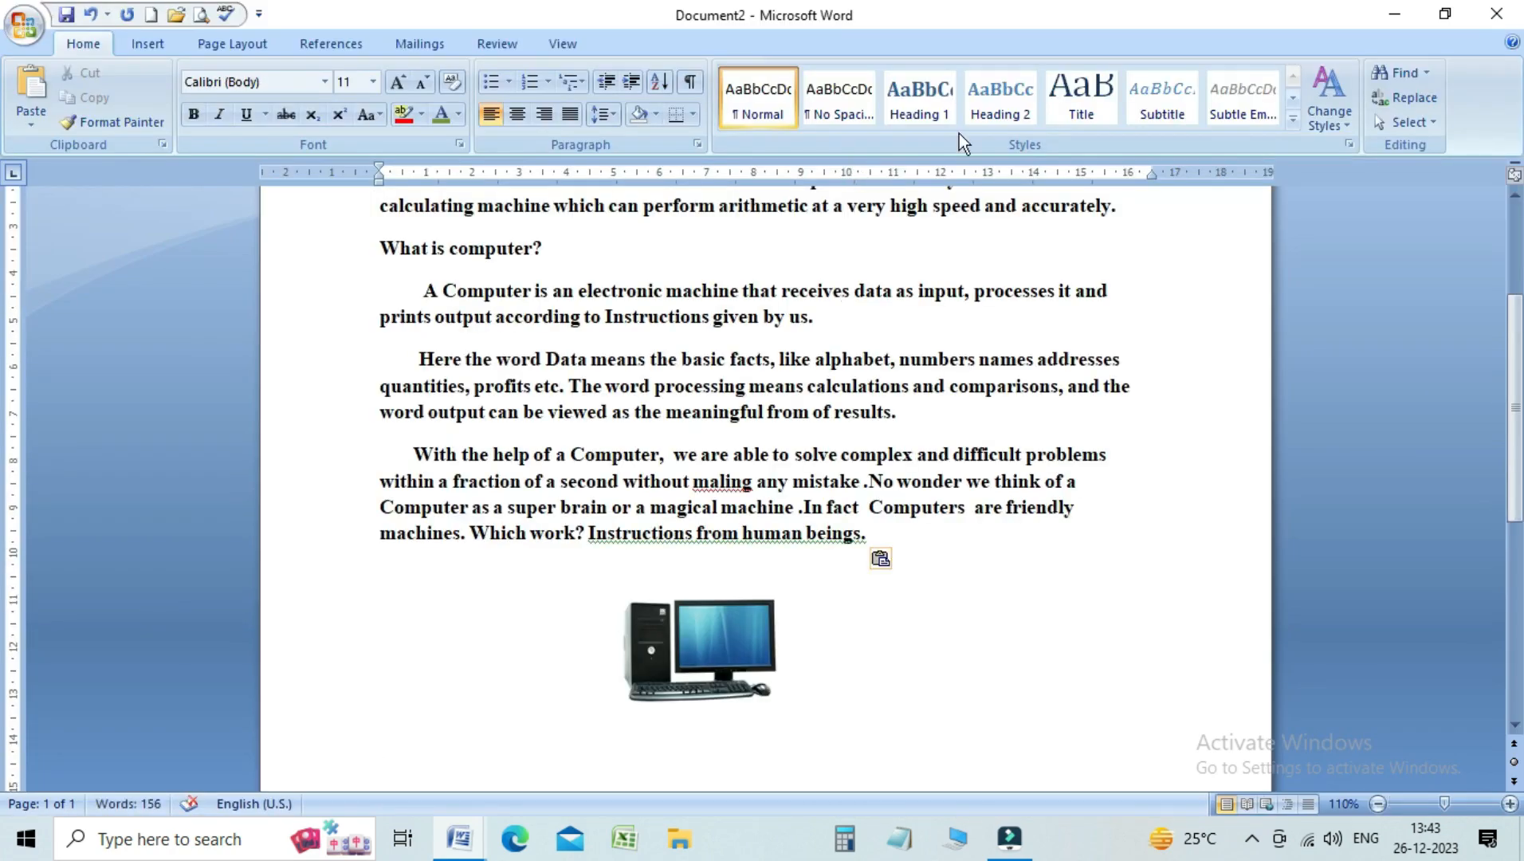
scroll(4, 410, "up", 5)
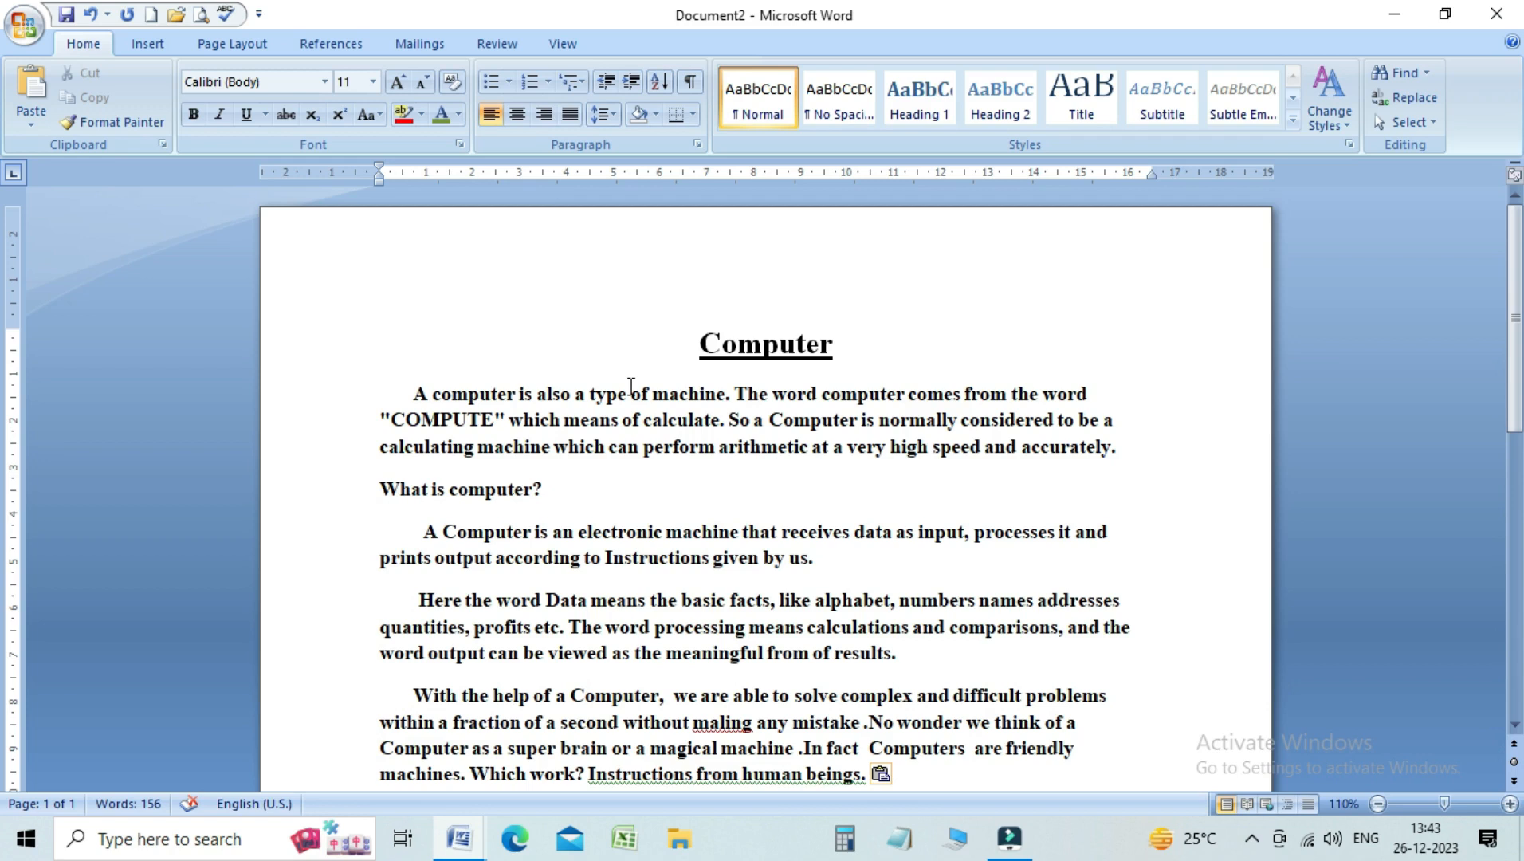
Translate the line "What is computer?" from English (U.S.) to Hindi.
left_click(702, 341)
left_click(488, 44)
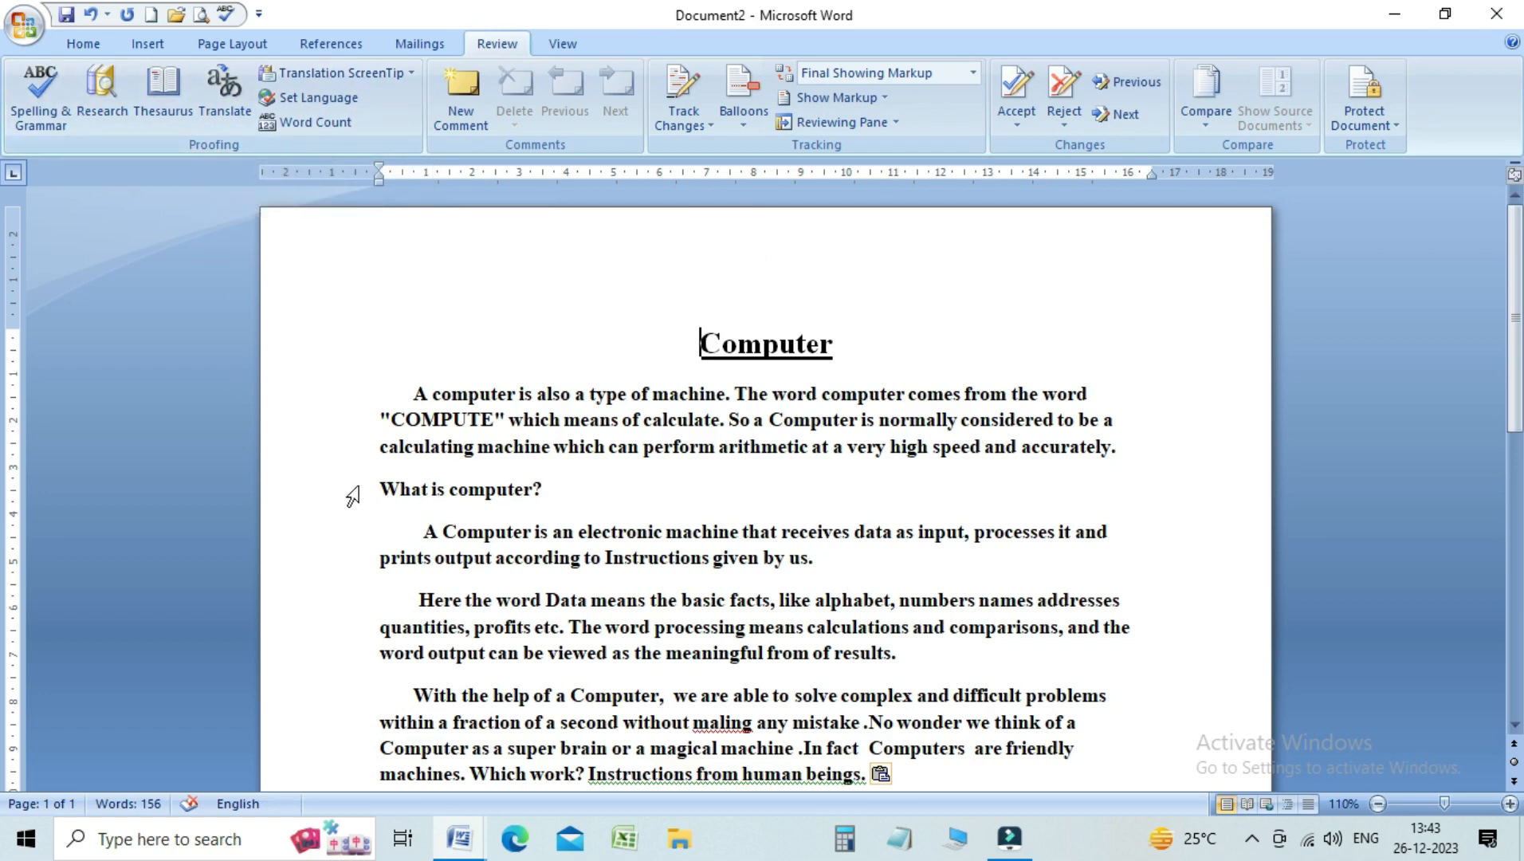
left_click_drag(377, 487, 547, 489)
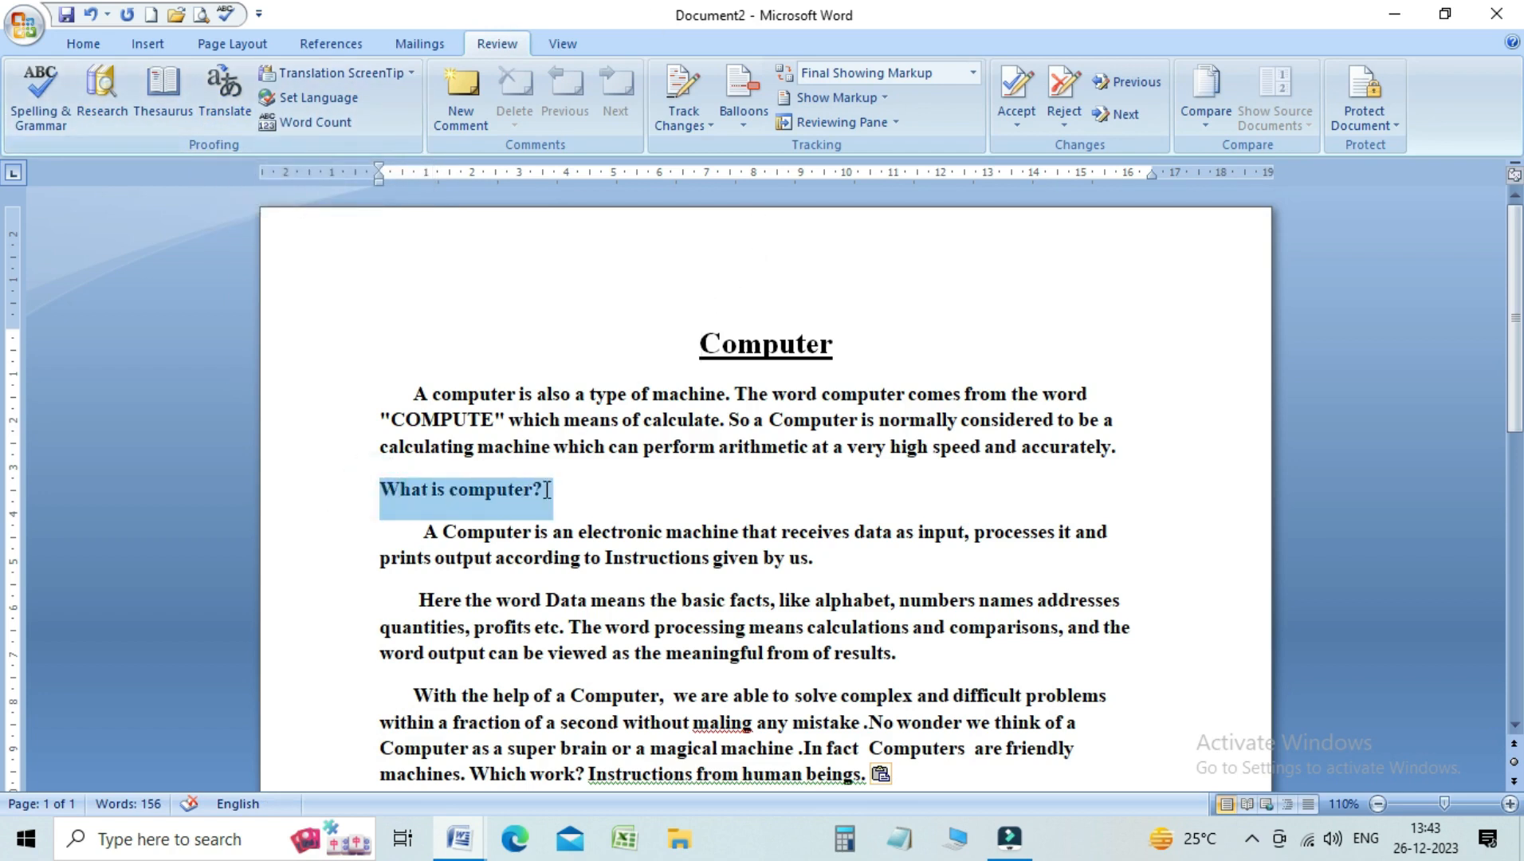
left_click(236, 94)
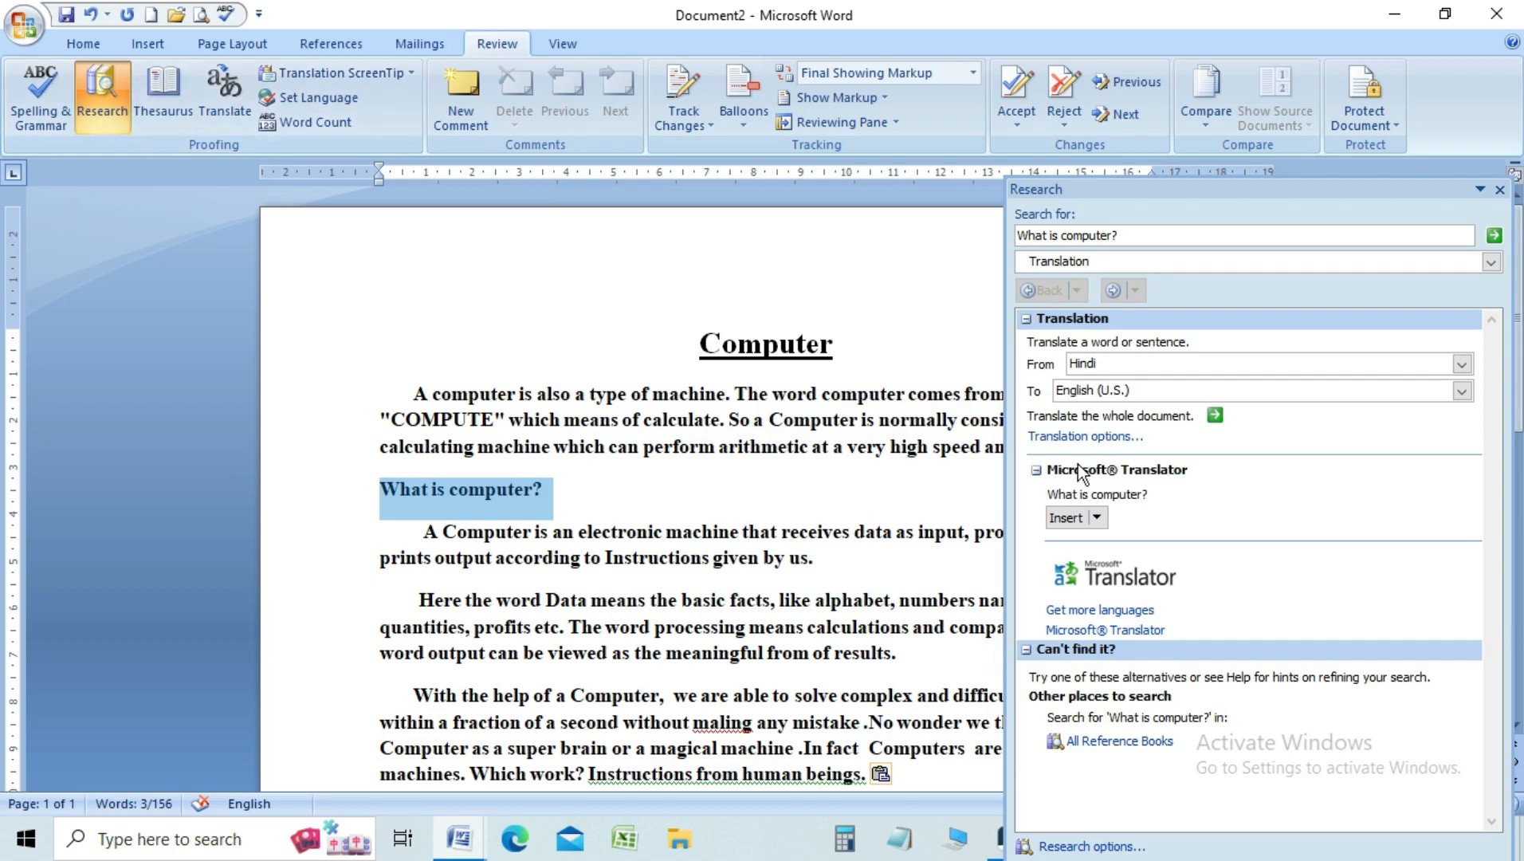
left_click(1088, 362)
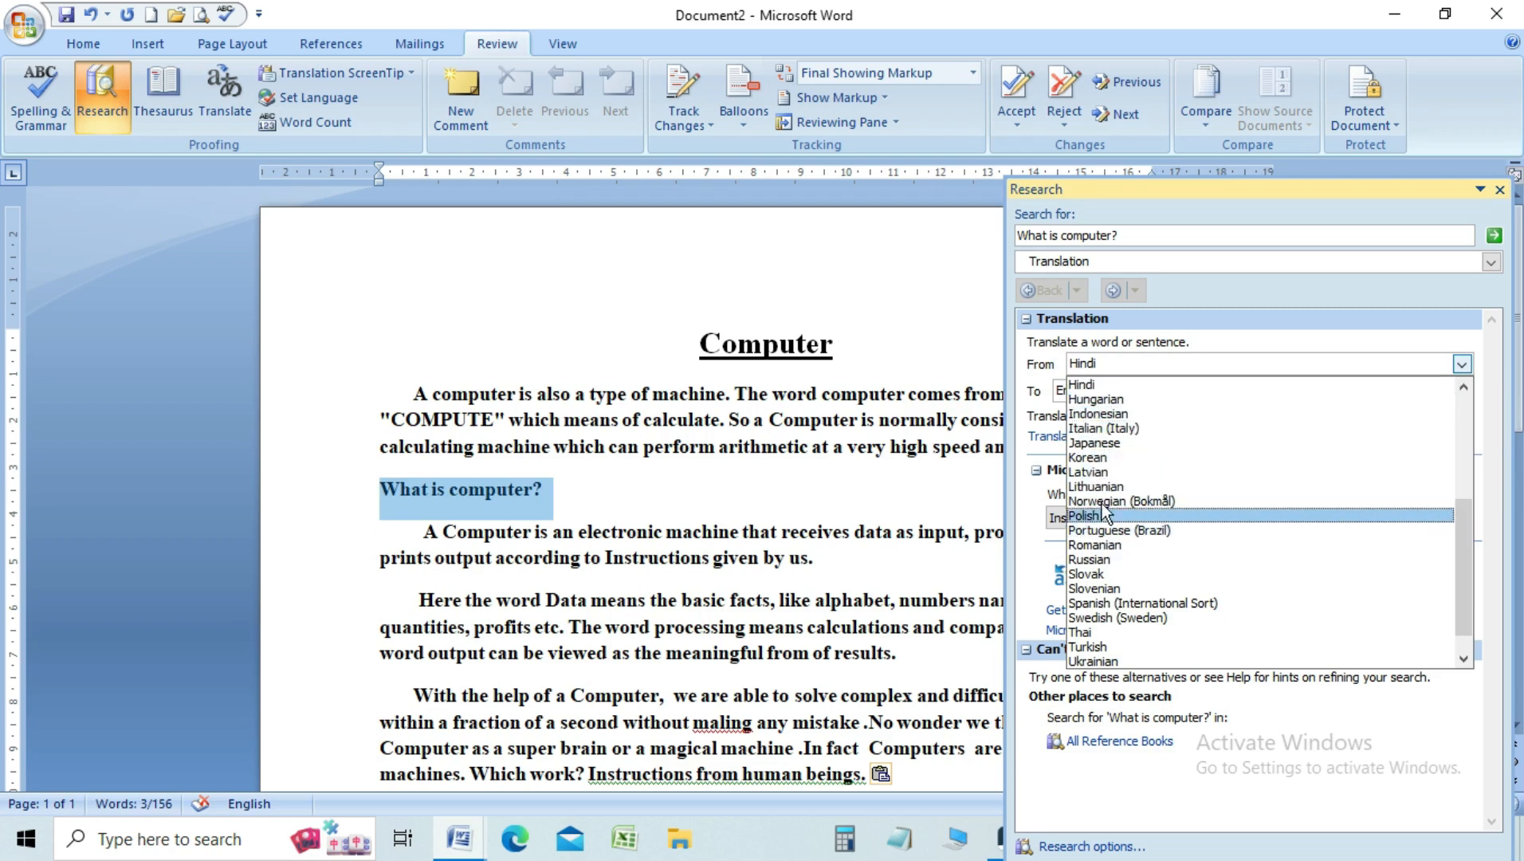
left_click_drag(1468, 527, 1454, 441)
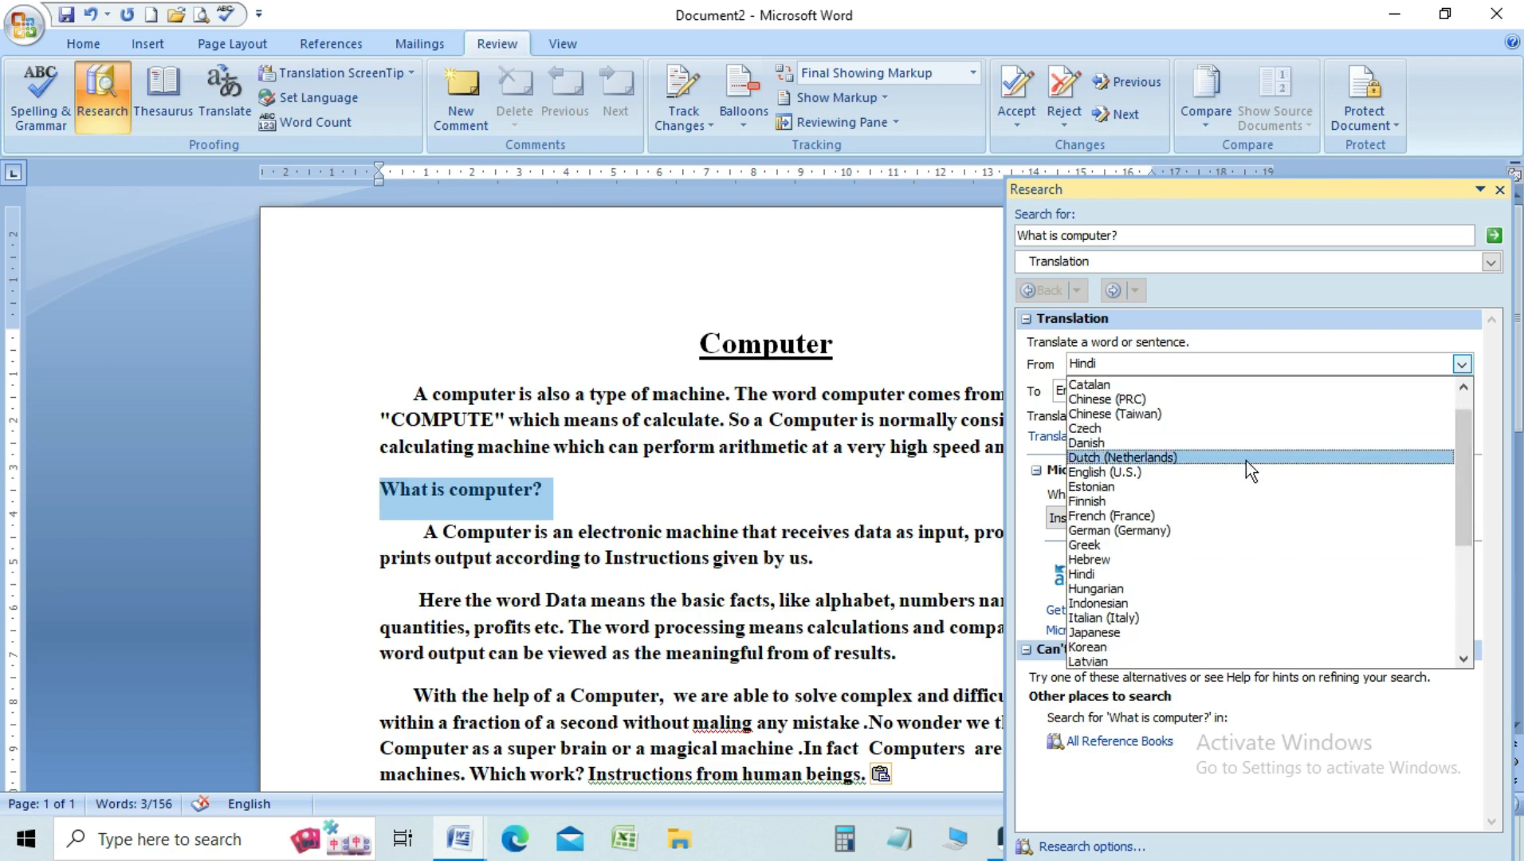
left_click(1156, 472)
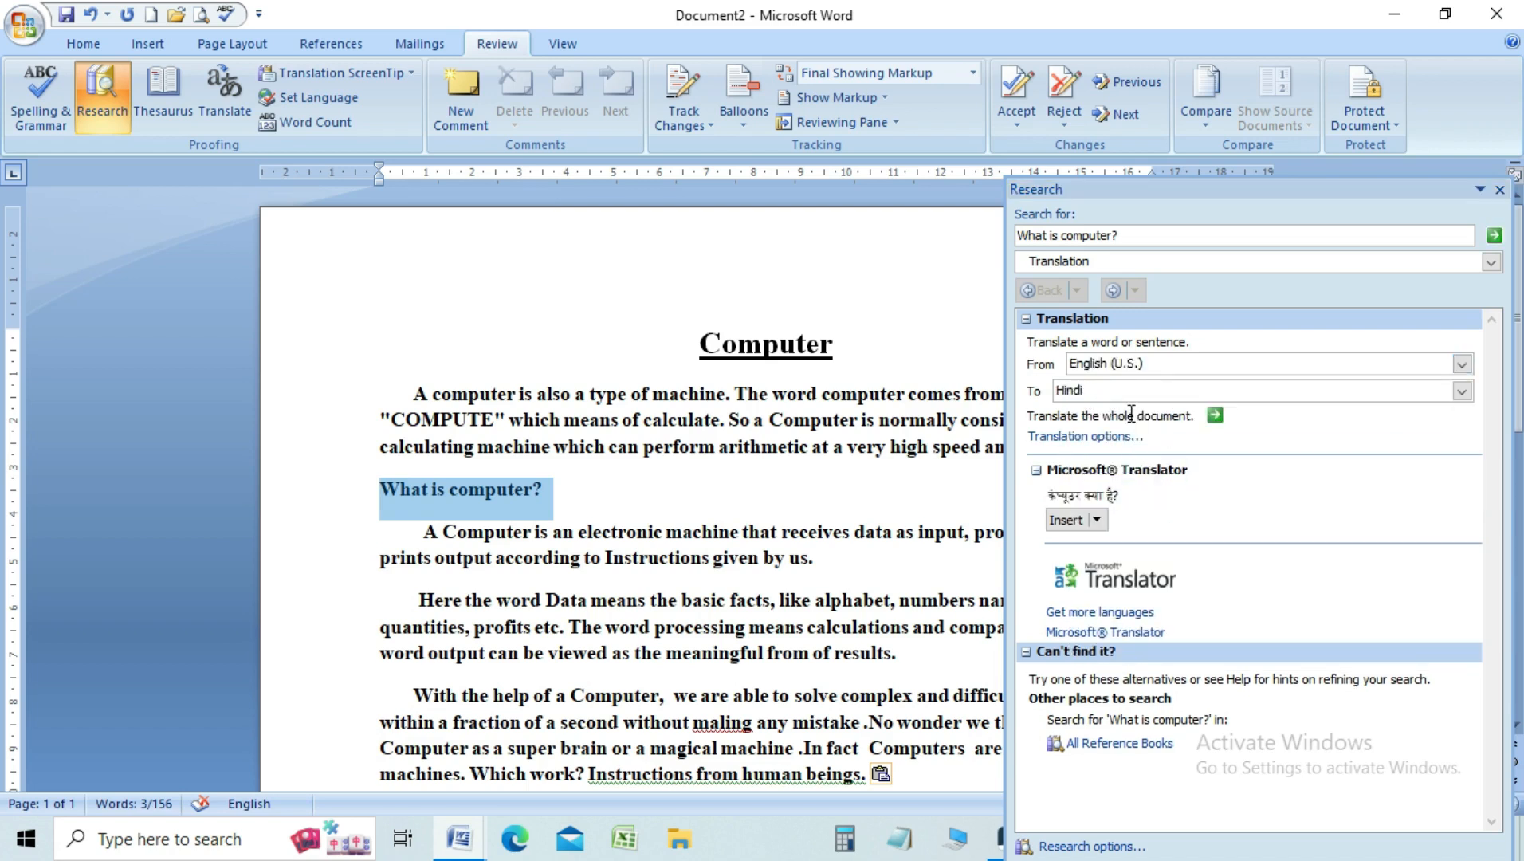
Copy the Hindi translation, paste it after "What is computer?" on the same line, and close the translation view.
left_click(1097, 519)
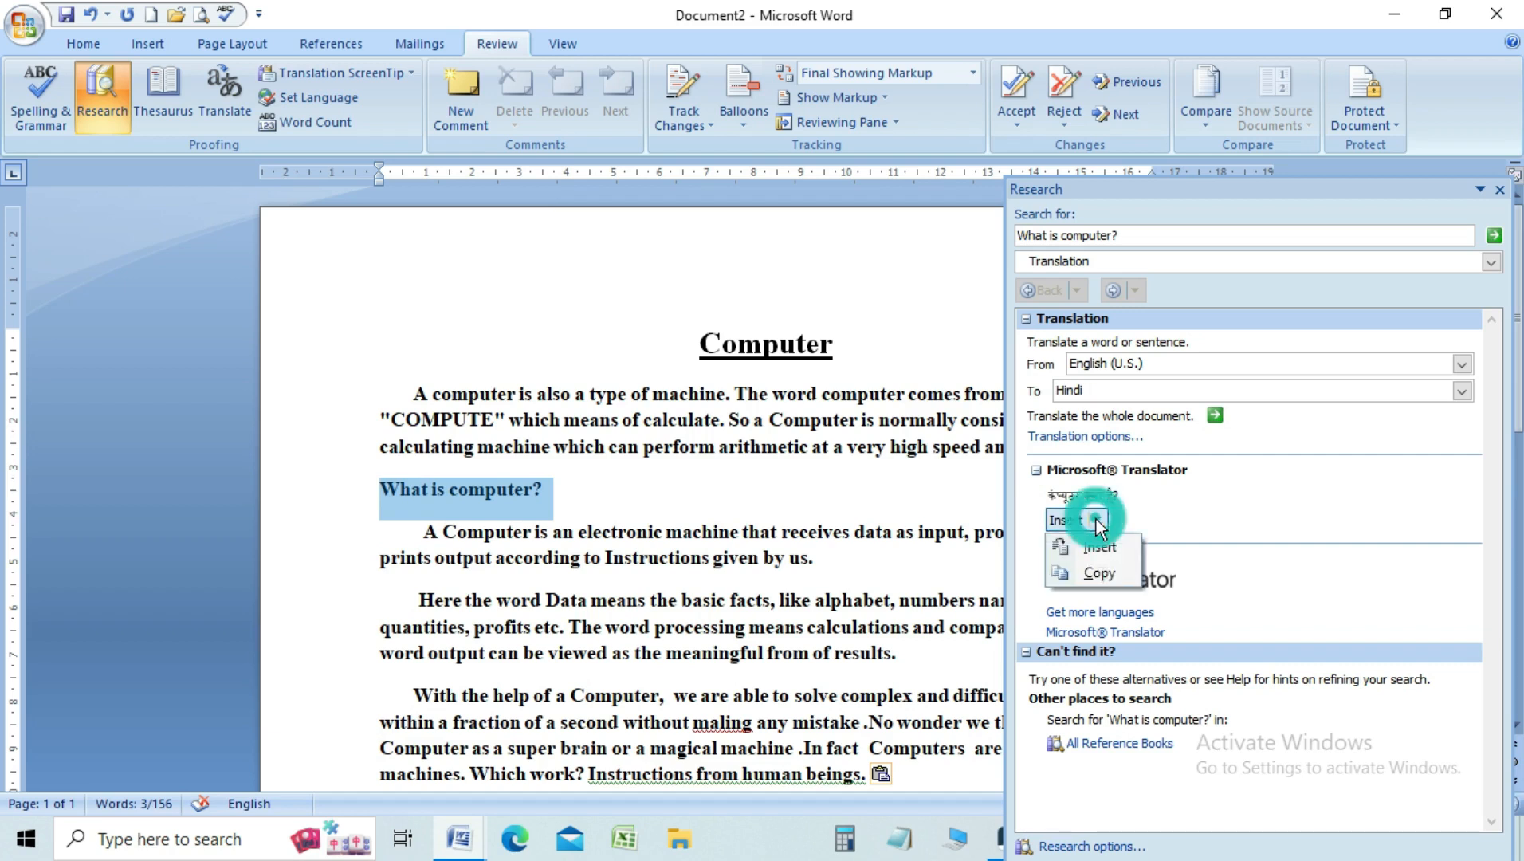
left_click(1099, 575)
left_click(591, 500)
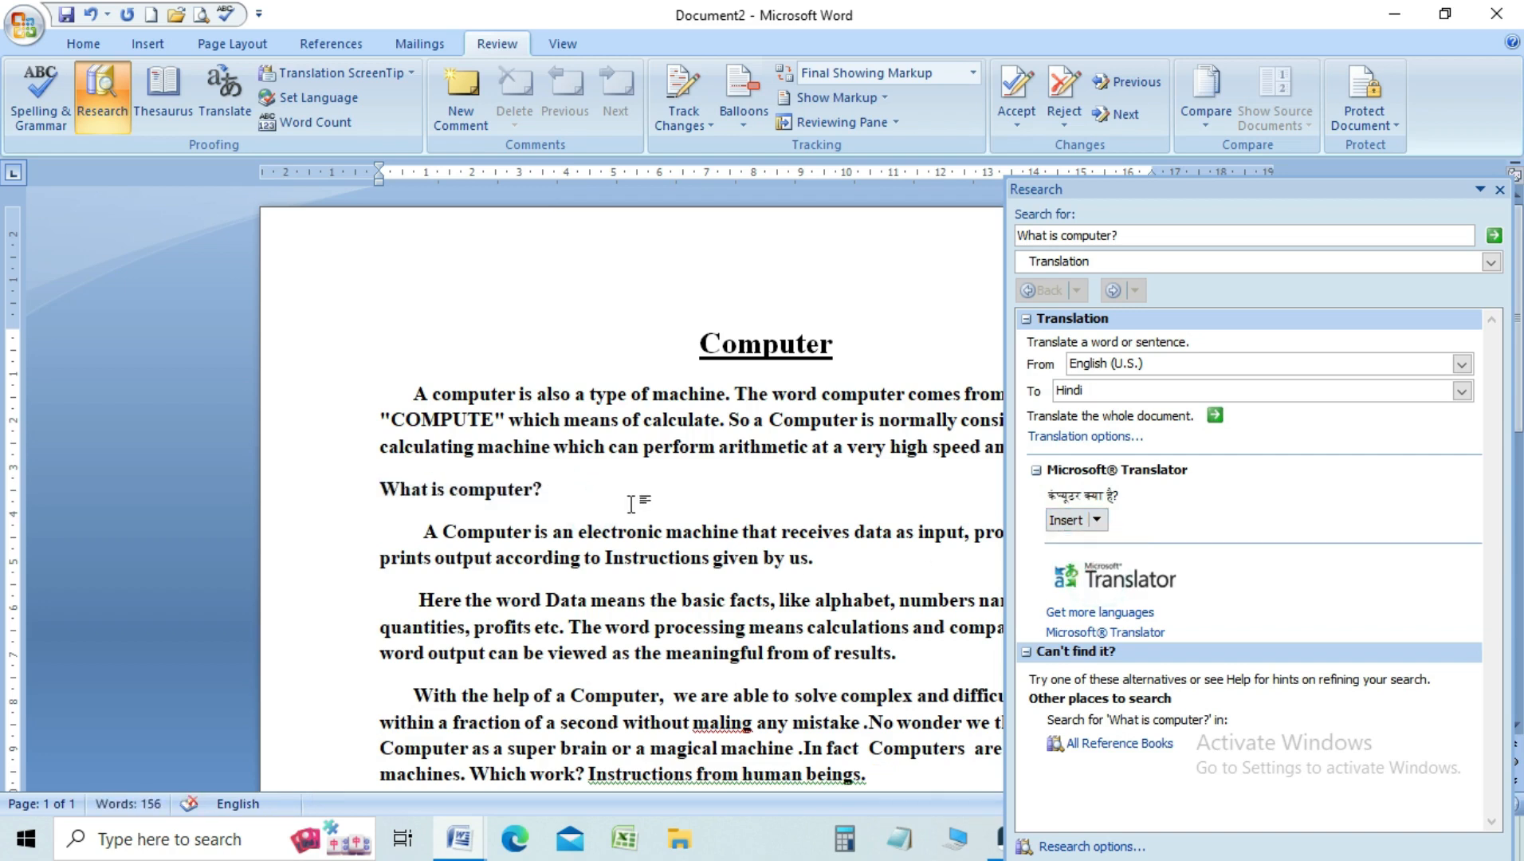
key("ctrl+v")
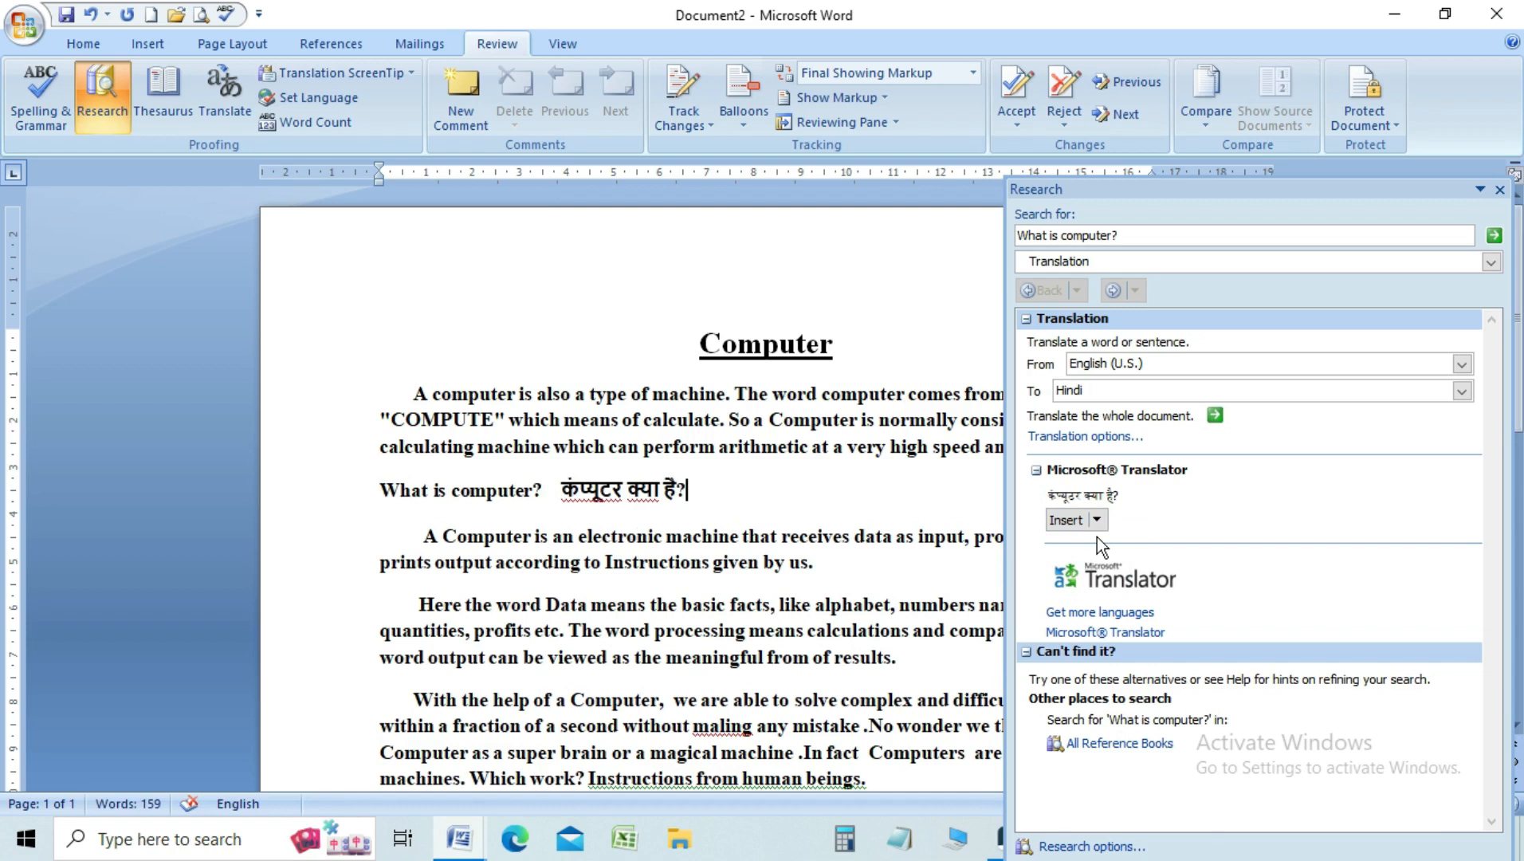
left_click(1499, 190)
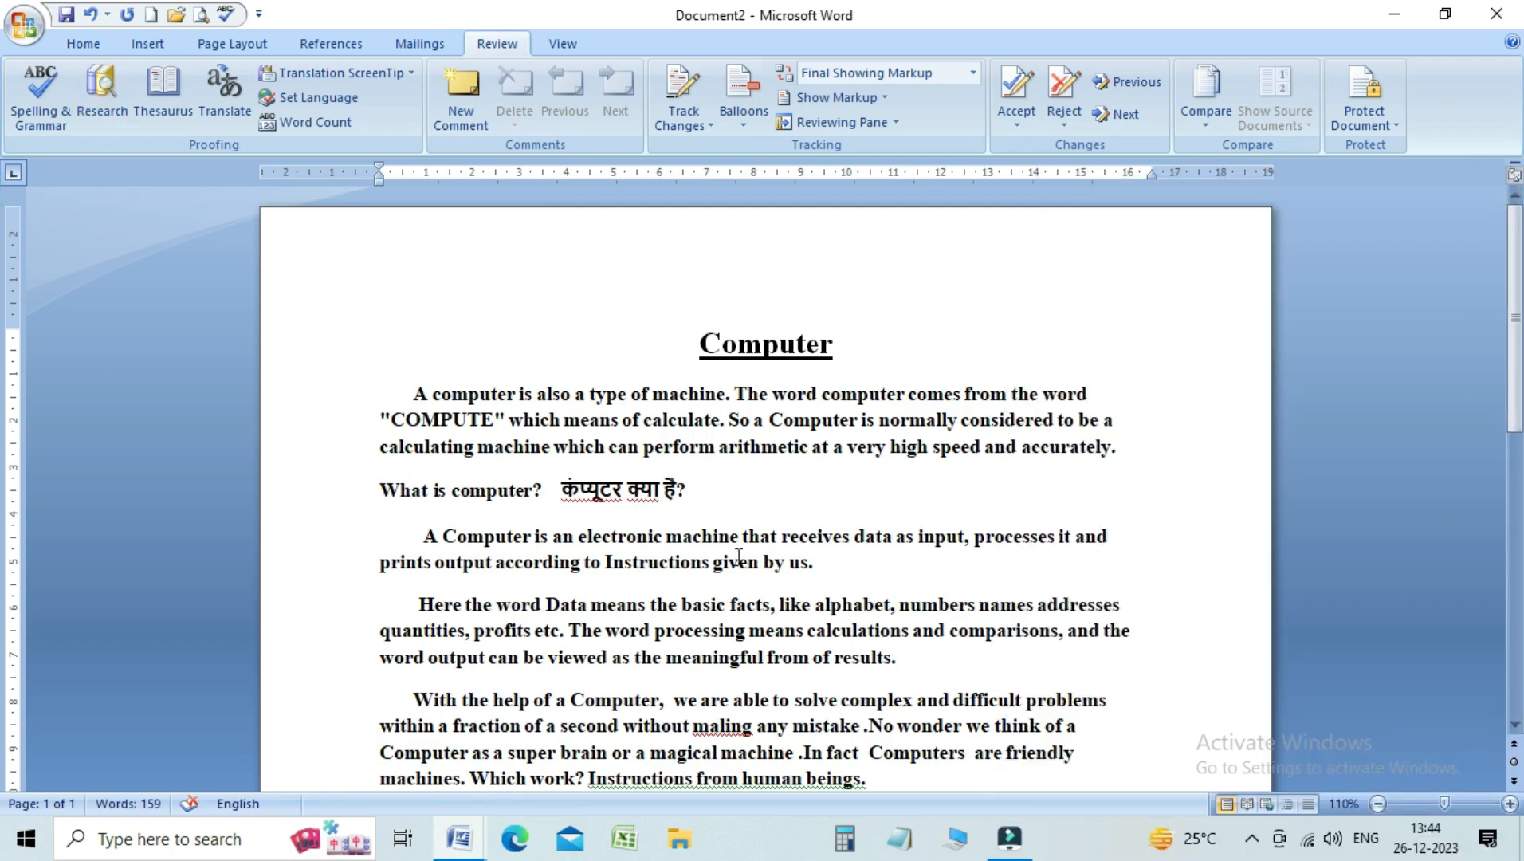
Translate the whole paragraph beginning "A Computer is an electronic machine" from English (U.S.) to Hindi.
left_click_drag(420, 535, 492, 548)
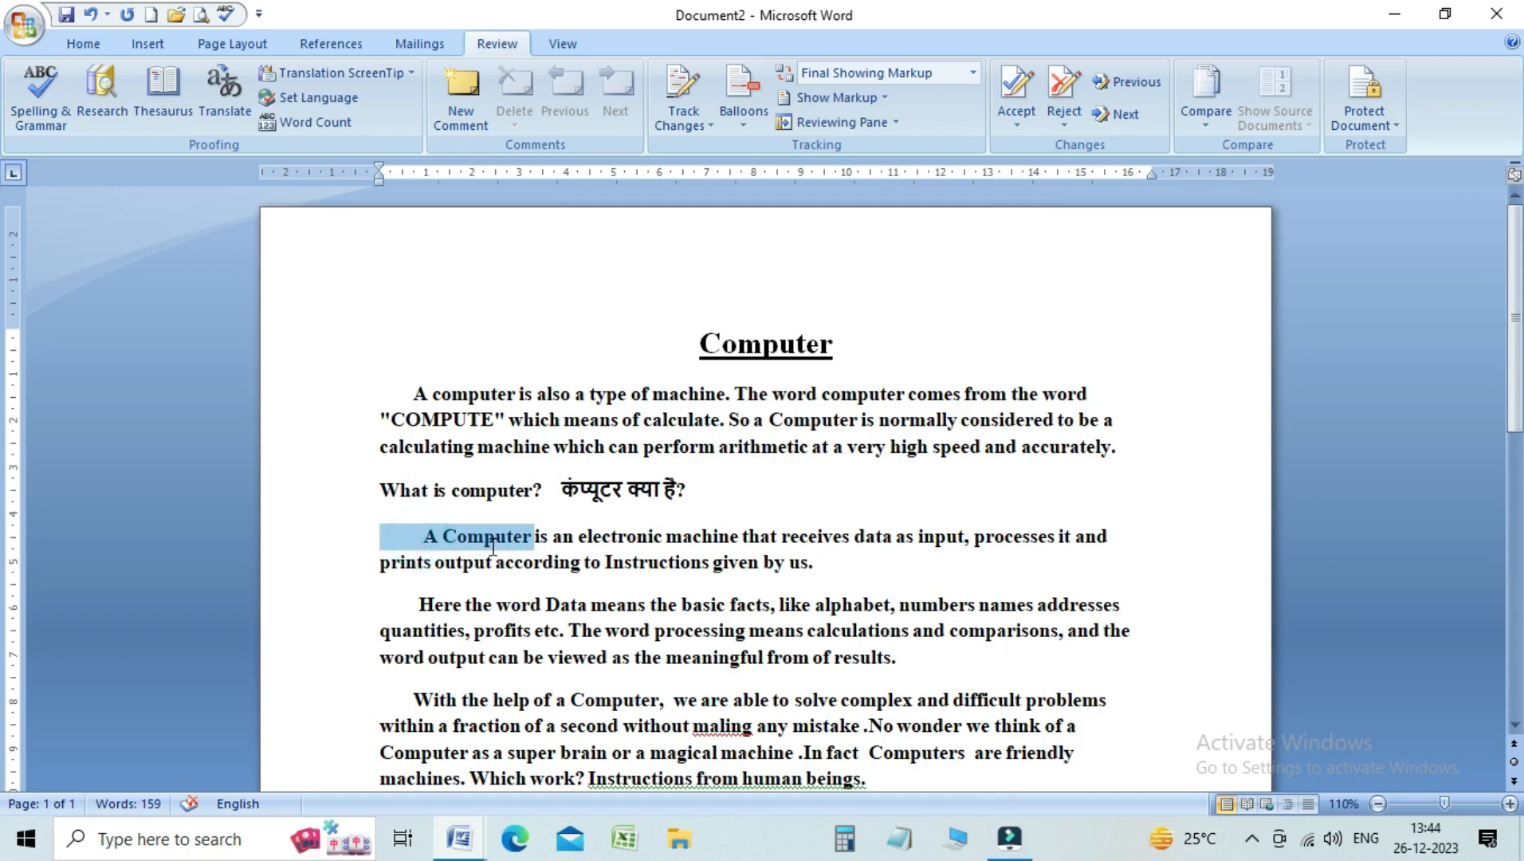
left_click(415, 527)
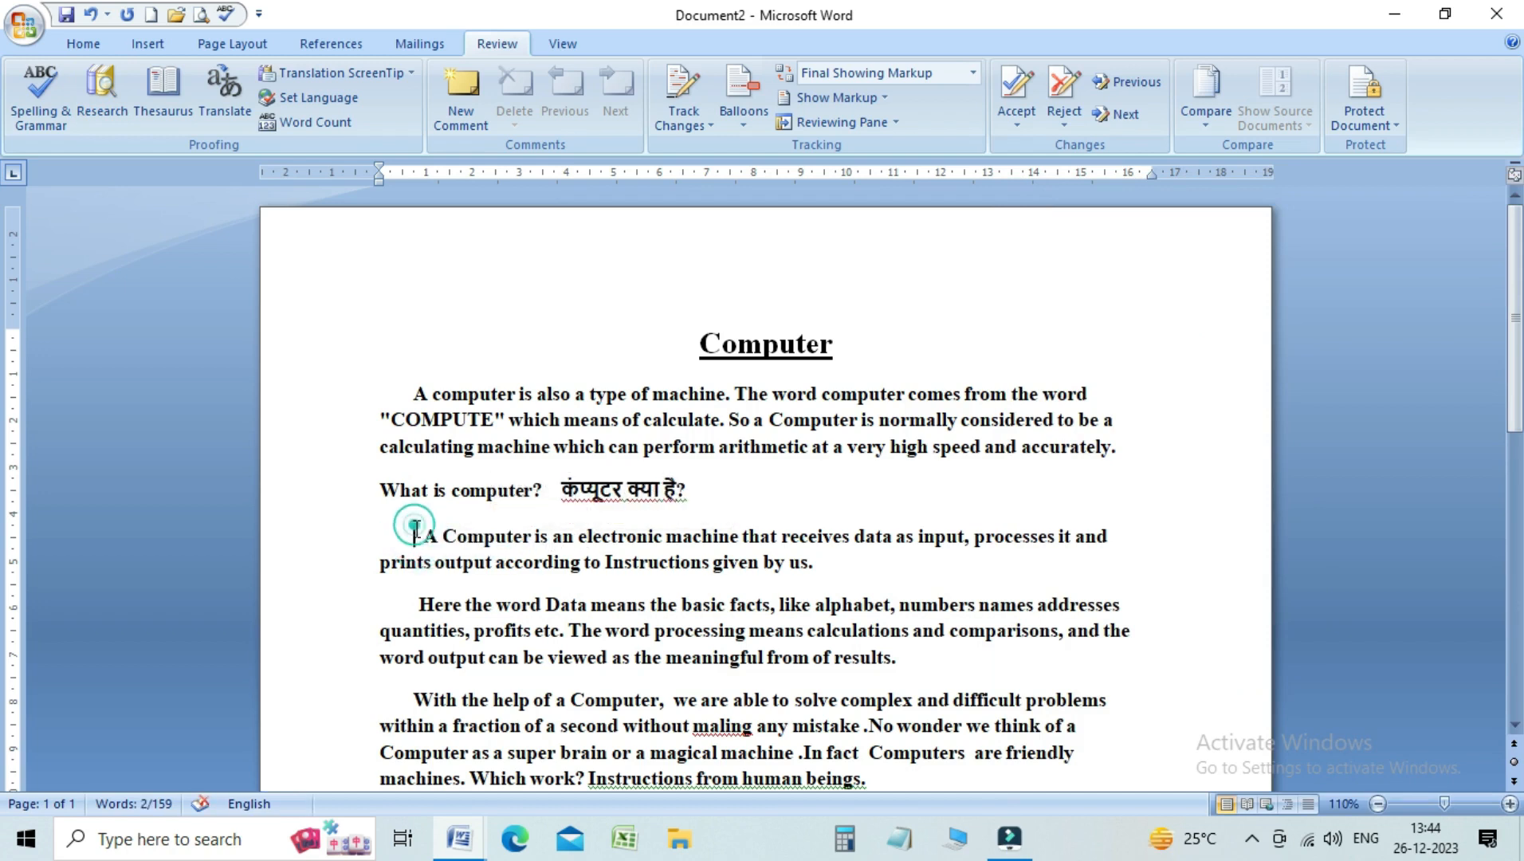
left_click_drag(415, 527, 845, 569)
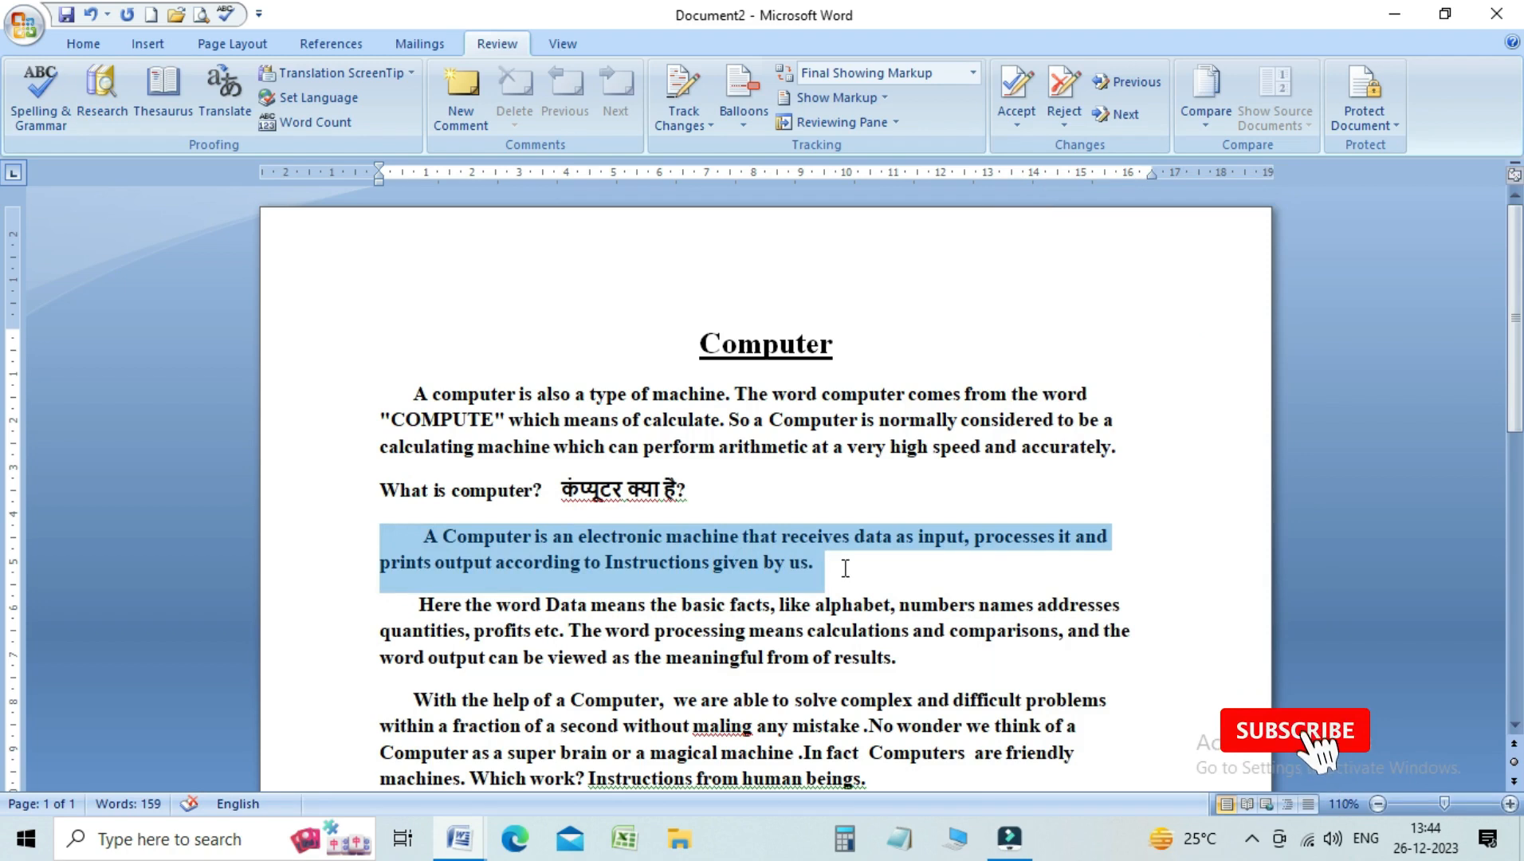
left_click(98, 112)
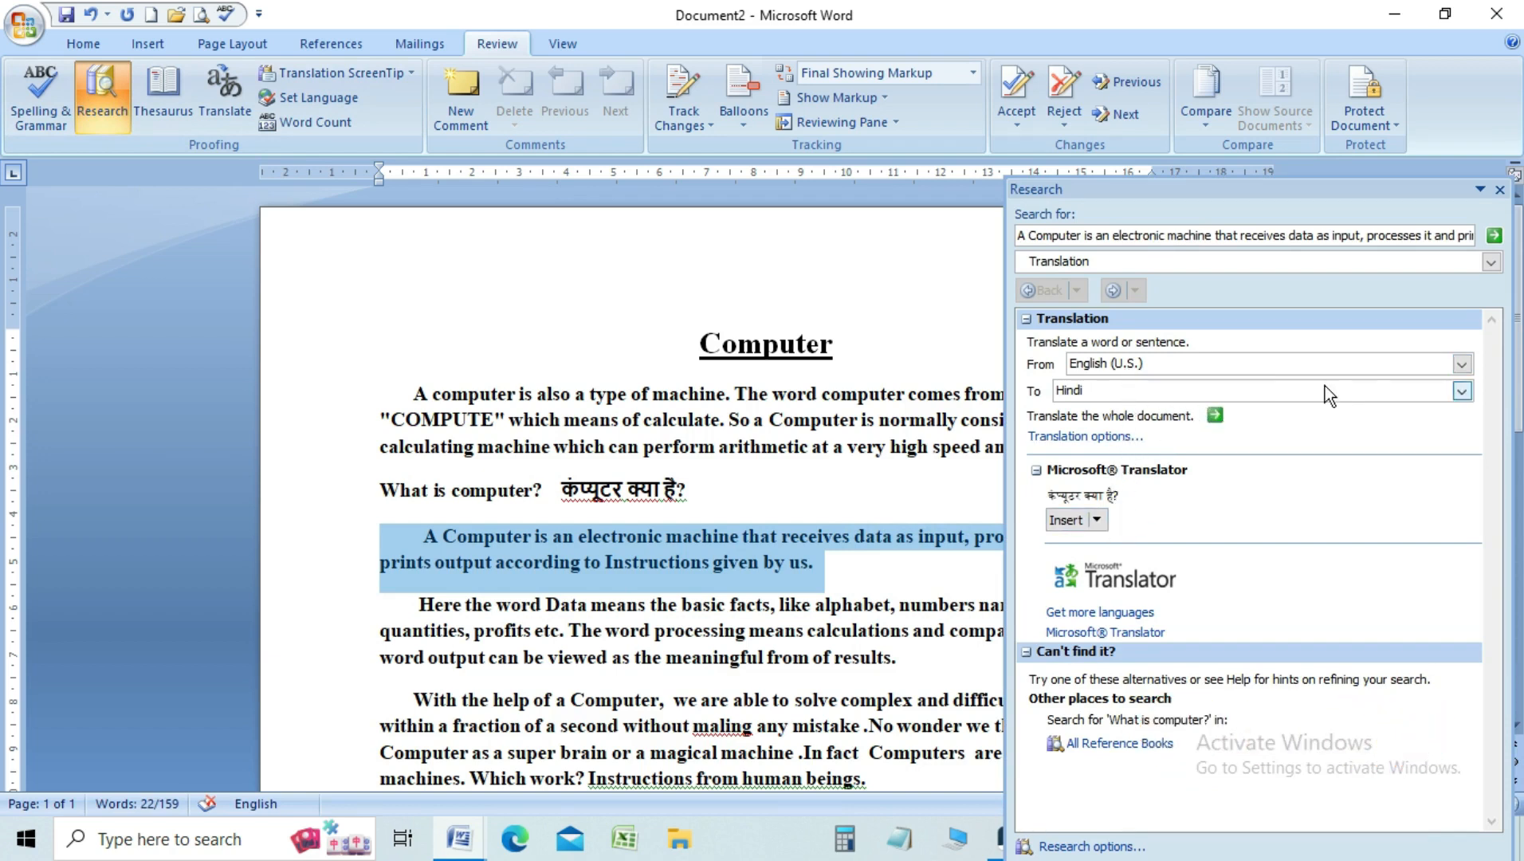
left_click(1494, 236)
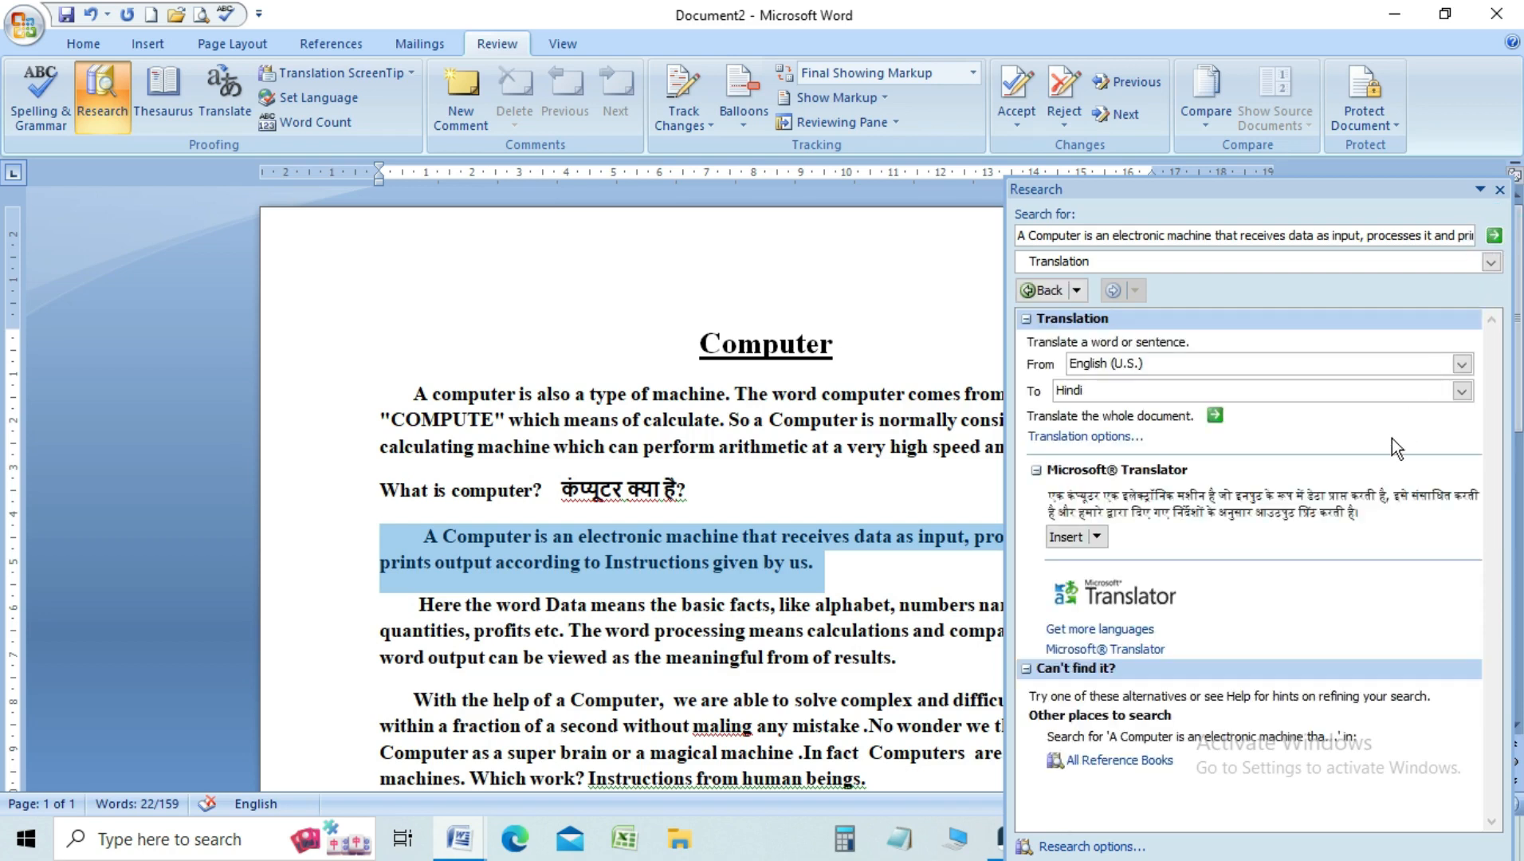
Copy the paragraph's Hindi translation and paste it on a new line below the English paragraph, followed by an empty line.
left_click(1096, 534)
left_click(1101, 590)
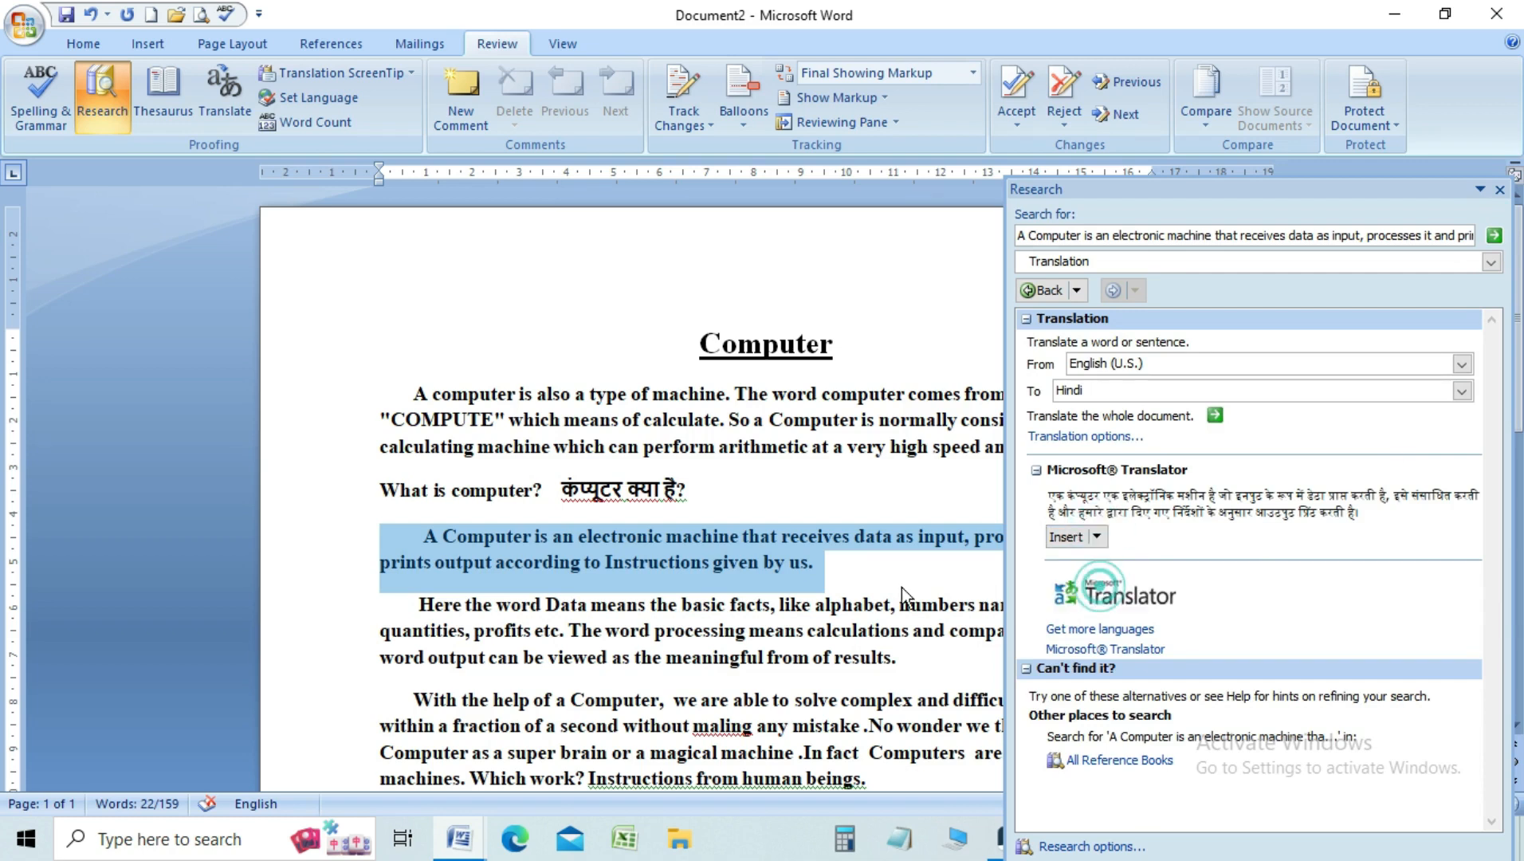
left_click(850, 570)
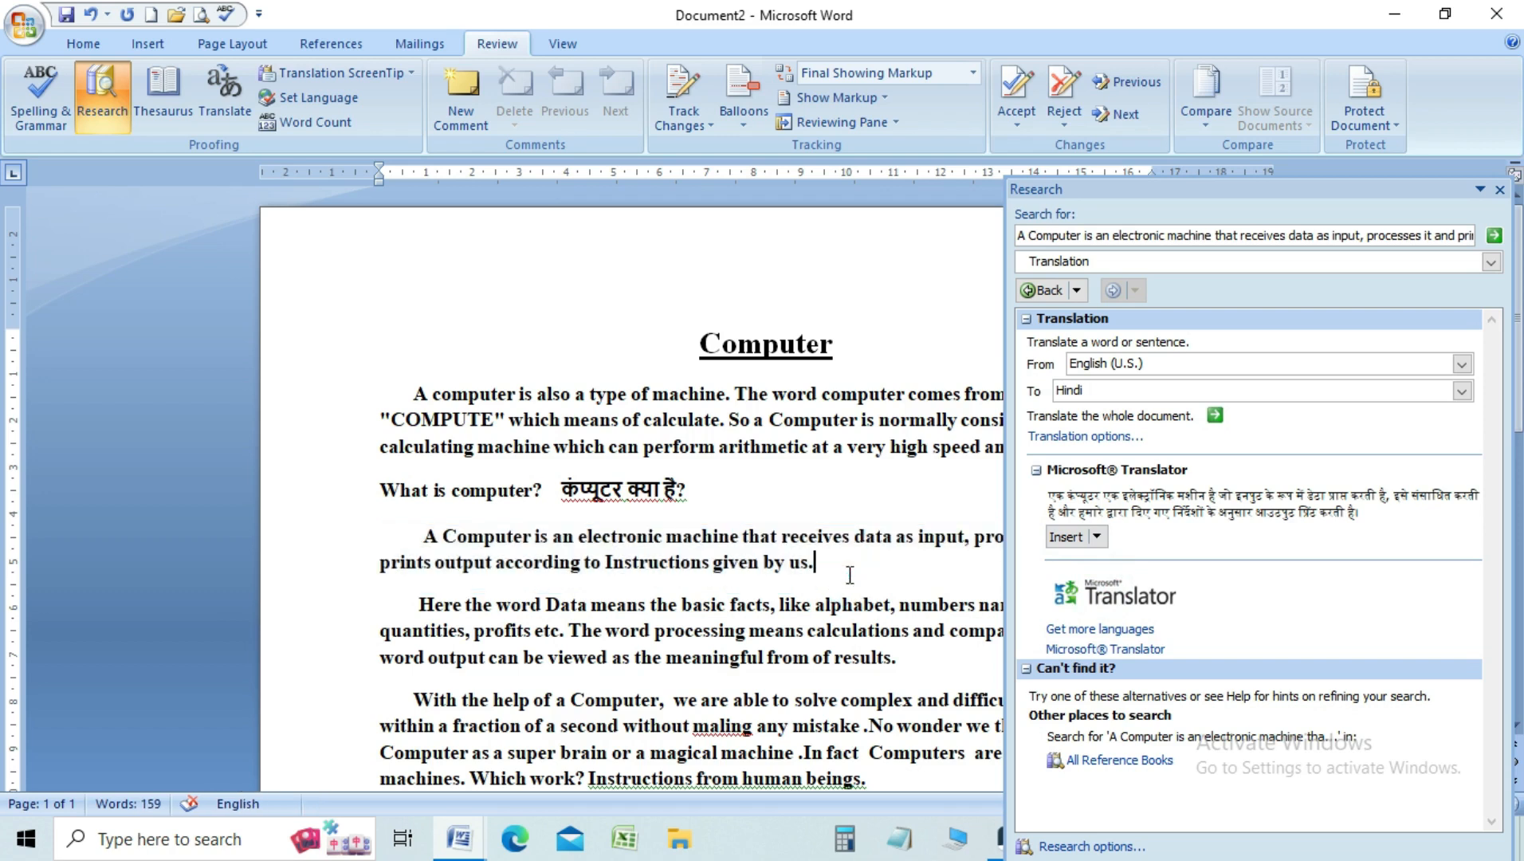
key("Return")
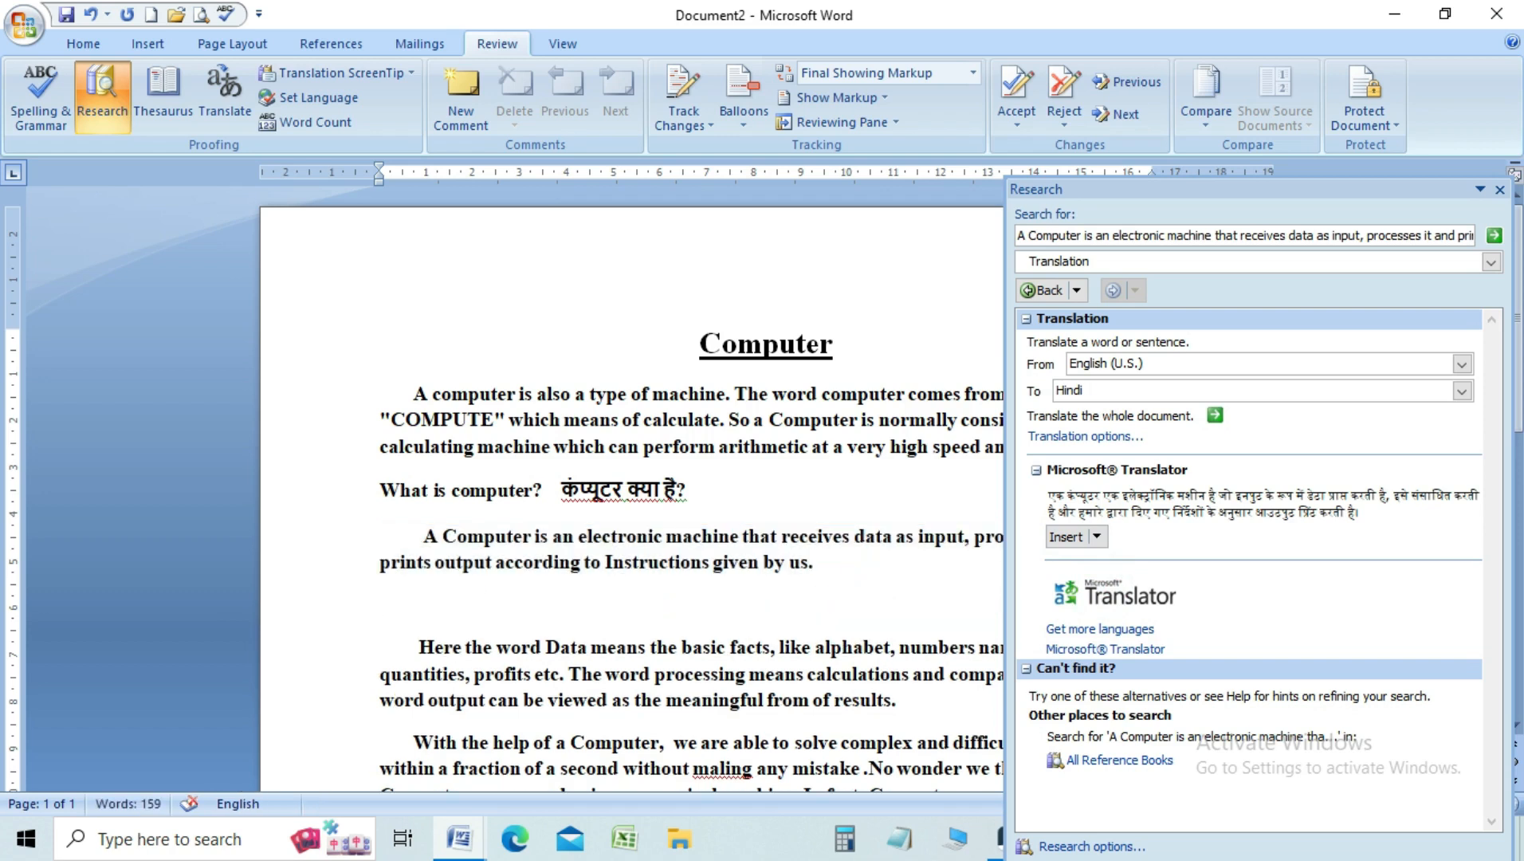
key("ctrl+v")
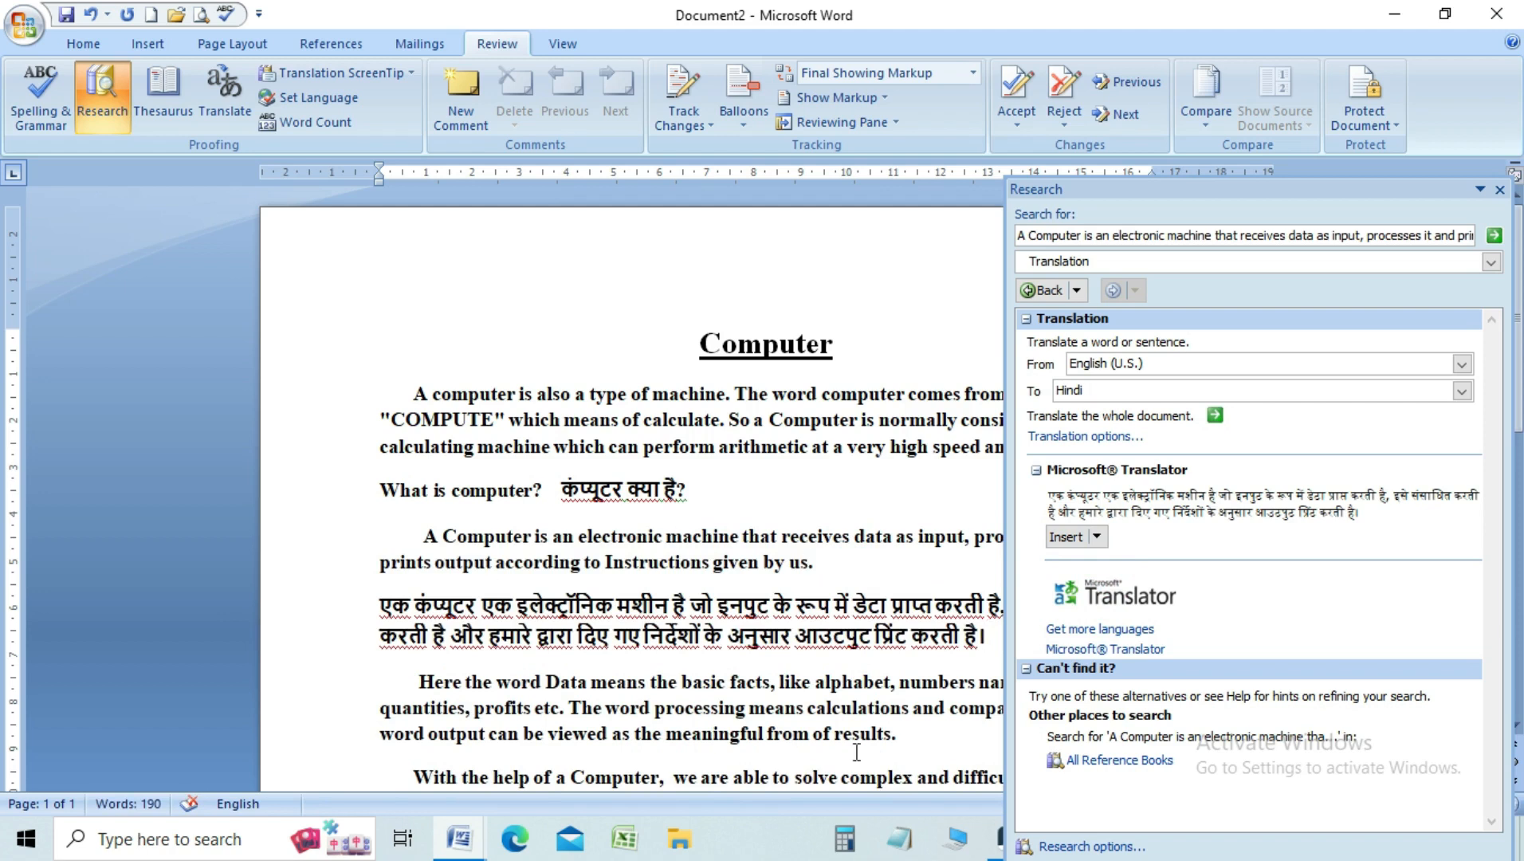
key("Return")
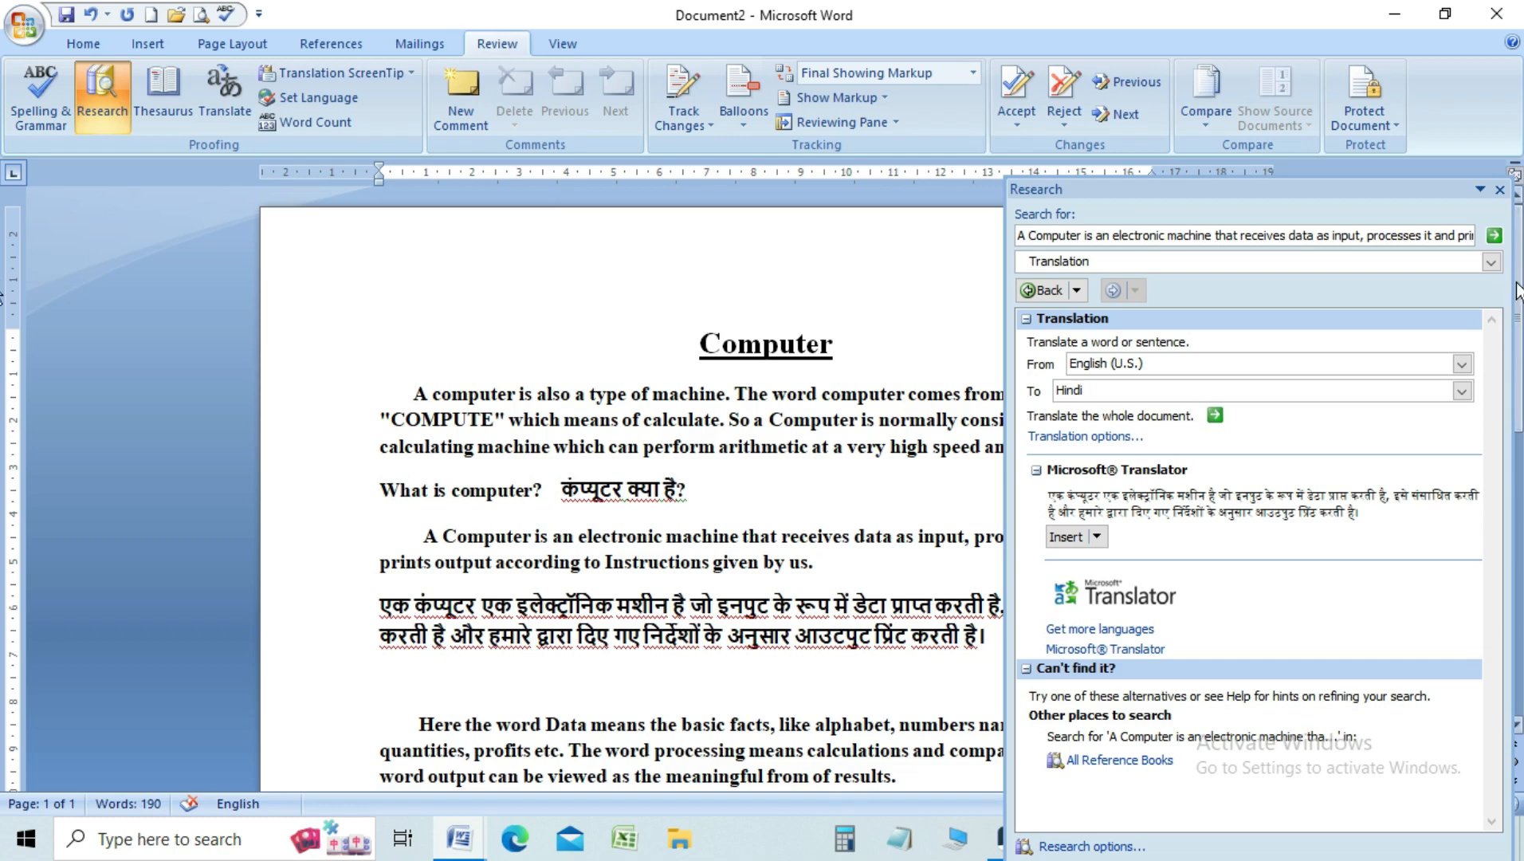
Look up the phrase "With the help of a Computer" for translation and replace it with the translator's current Hindi result.
scroll(1517, 291, "down", 2)
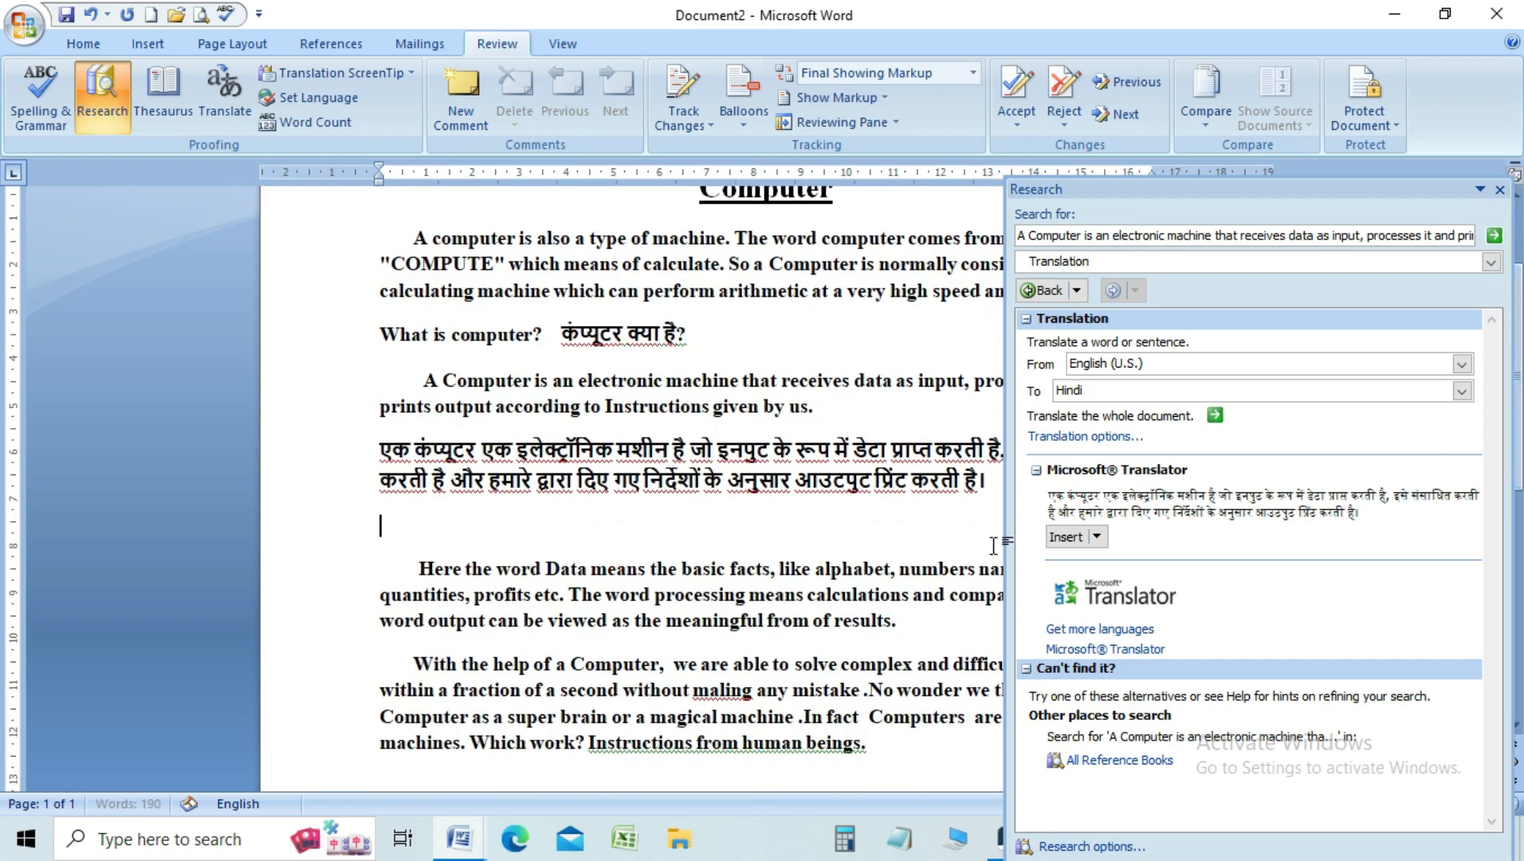
left_click_drag(418, 659, 652, 664)
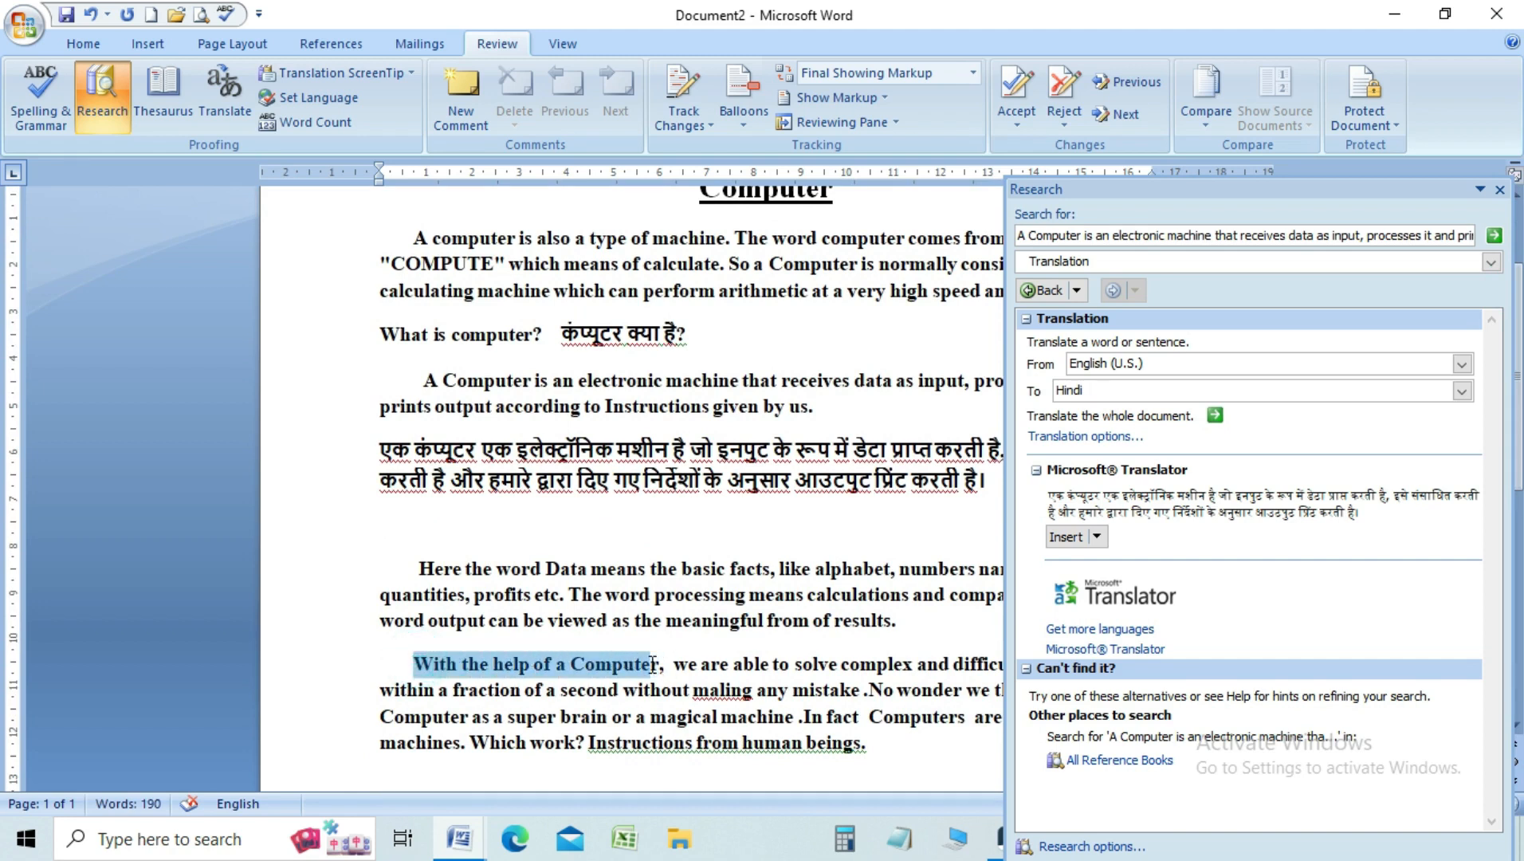
left_click_drag(656, 662, 668, 665)
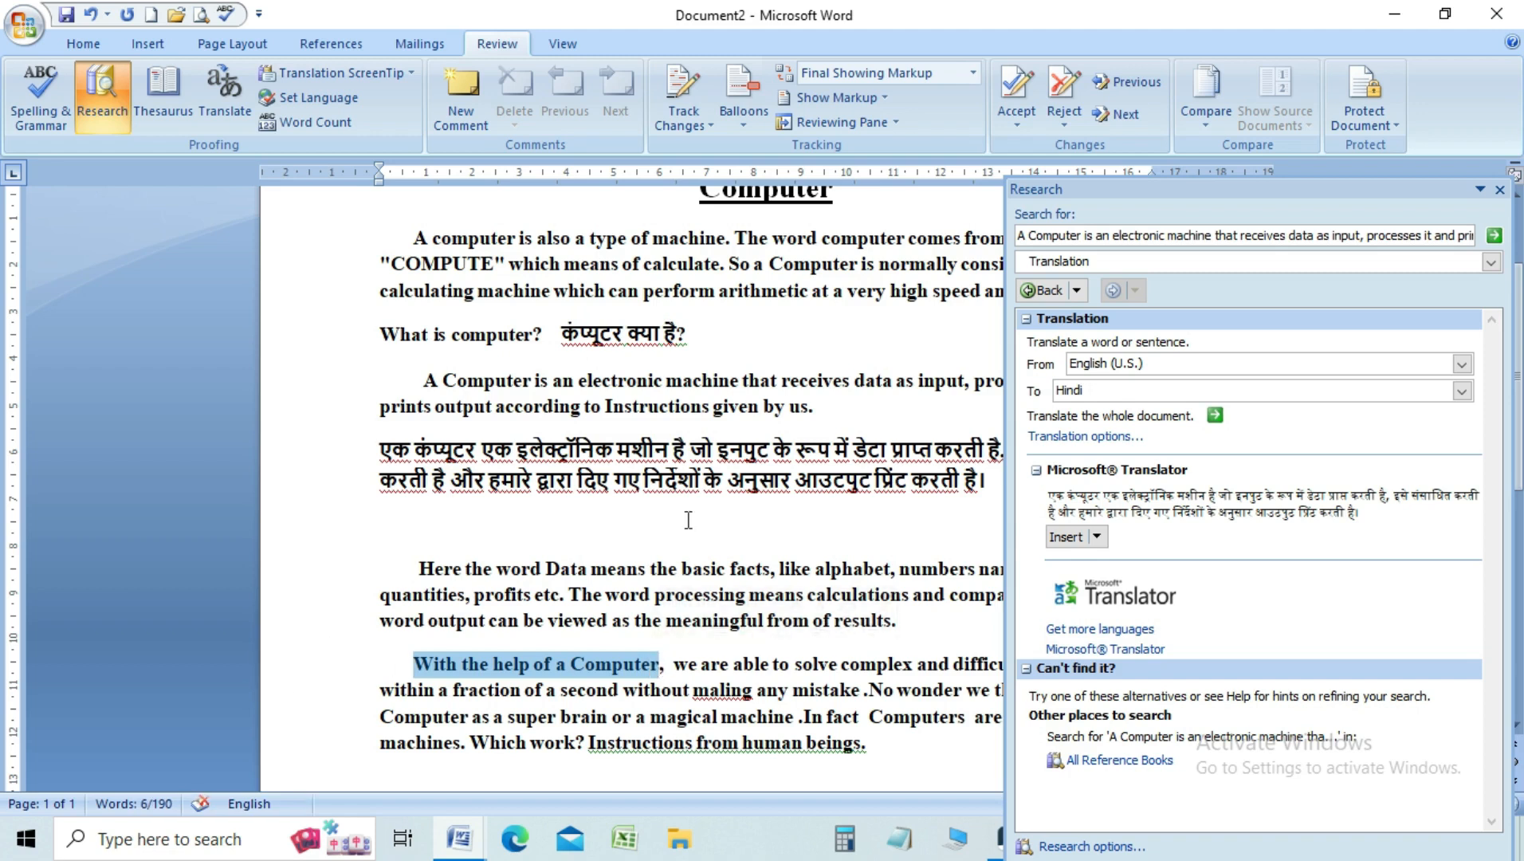
left_click(1494, 236)
left_click(1497, 237)
left_click(1499, 190)
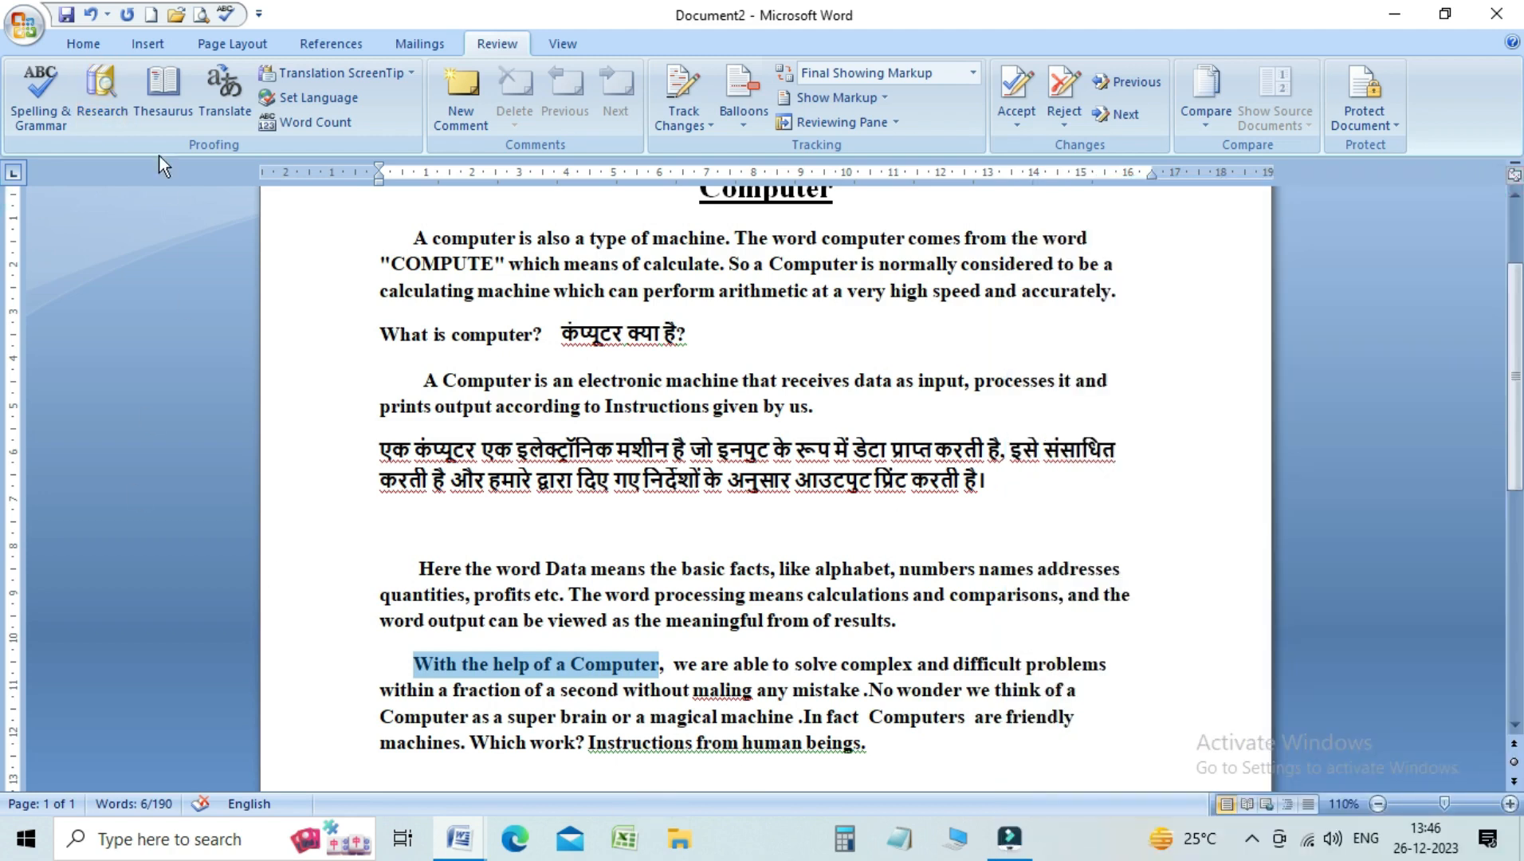
left_click(103, 99)
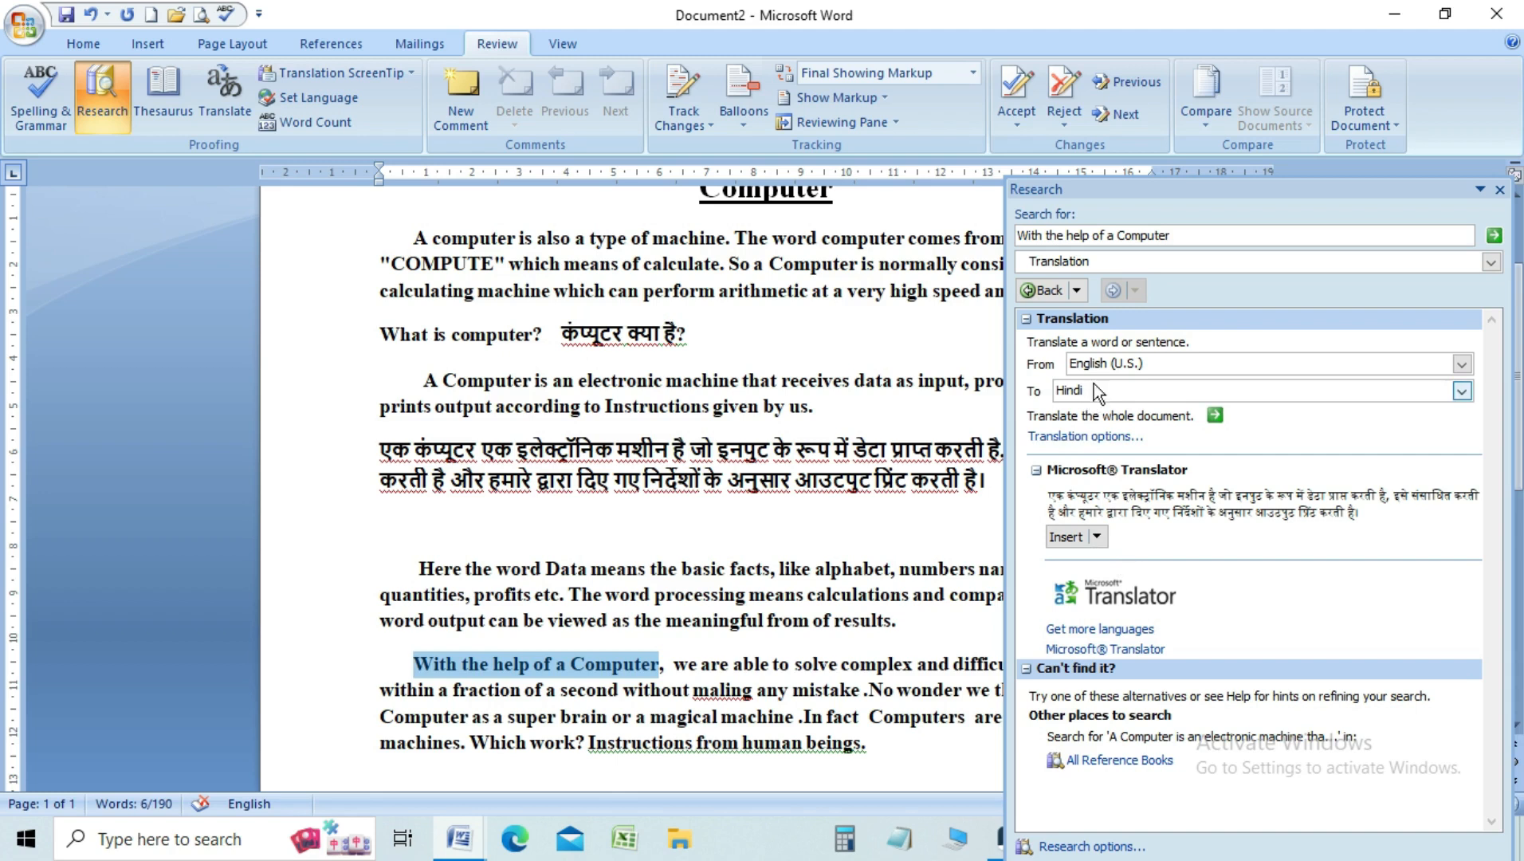
left_click(1100, 536)
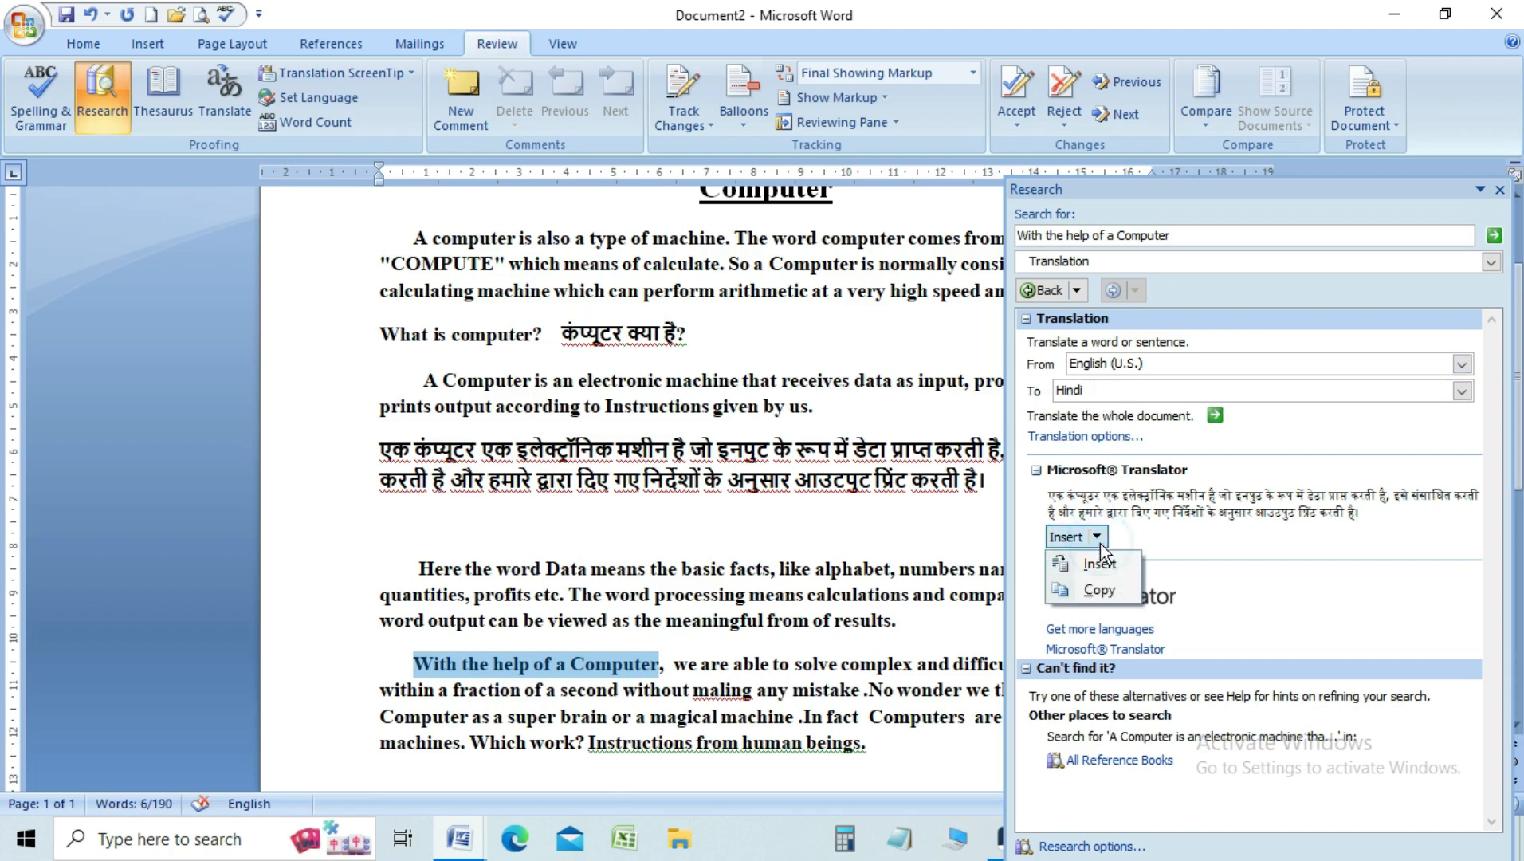
left_click(1100, 563)
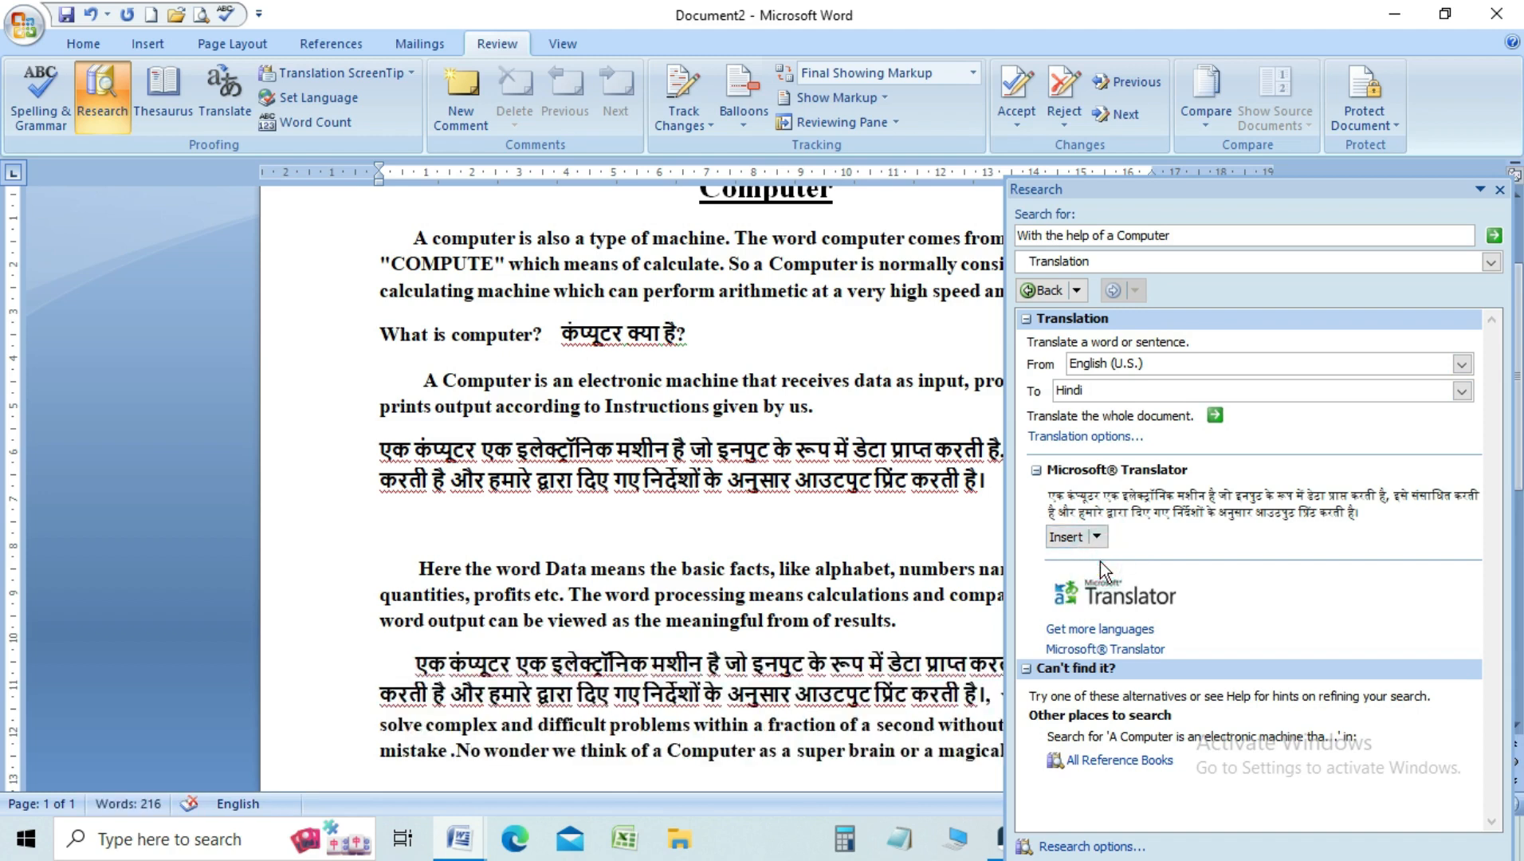
Move the text beginning ", we are able to solve" onto its own line below the Hindi paragraph and close the translation view.
key("Return")
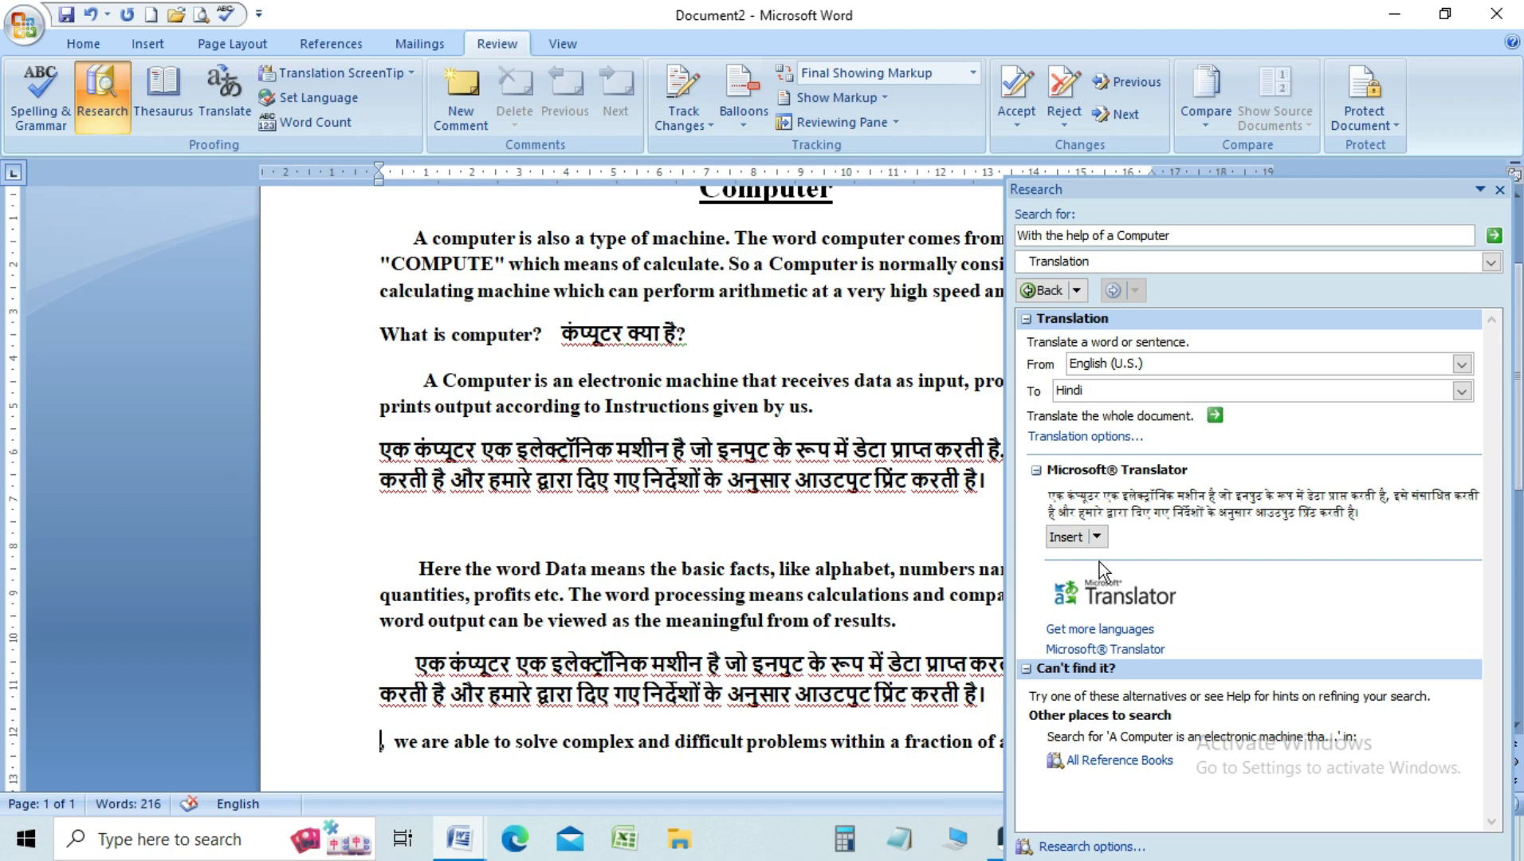
left_click(1499, 190)
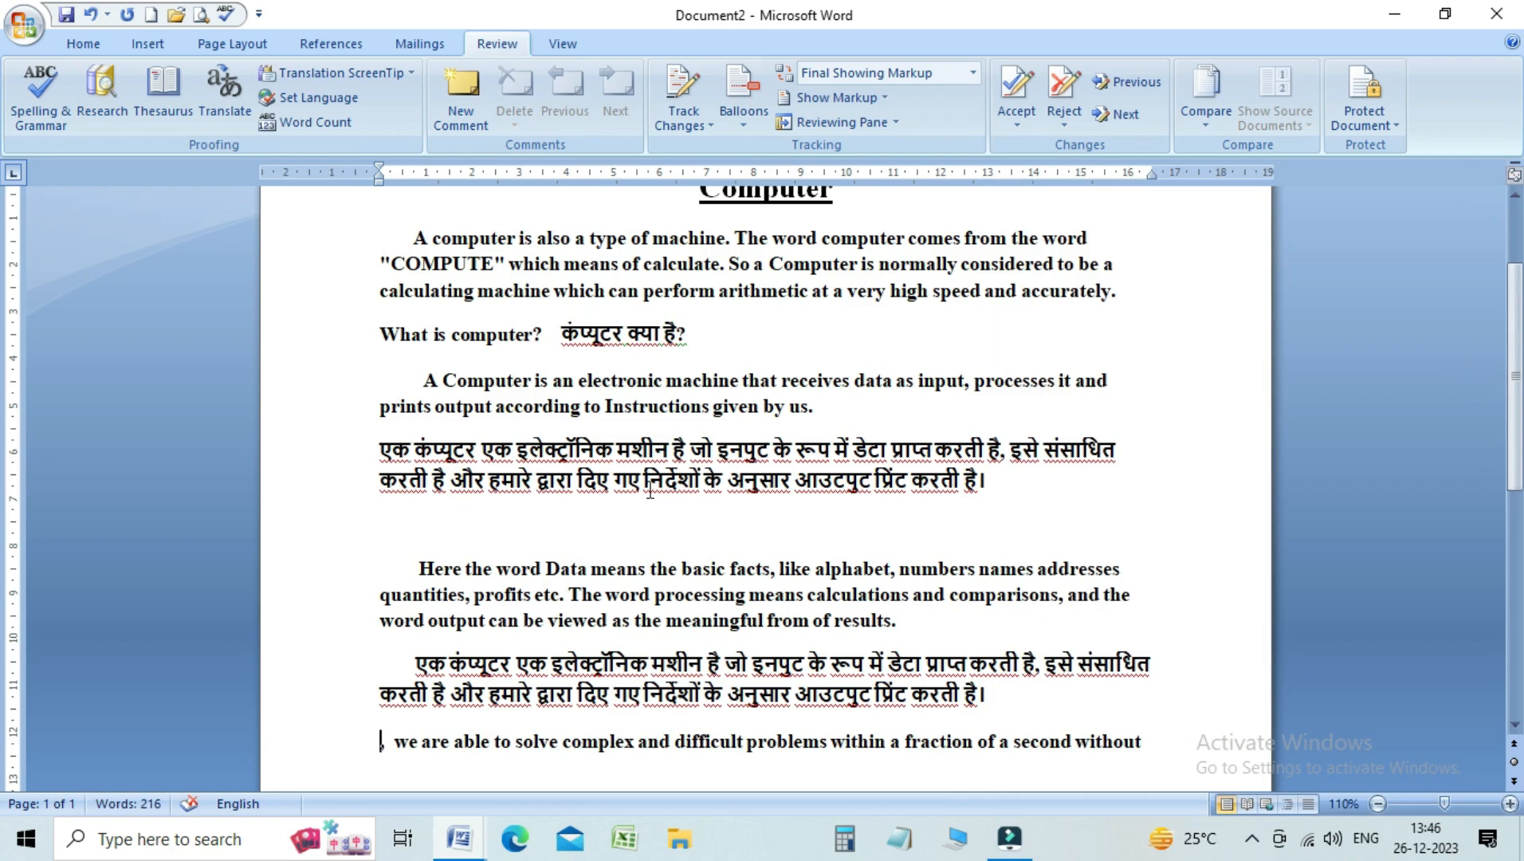
Copy the Hindi paragraph below "prints output according to Instructions given by us." and paste it at the end of the document.
left_click_drag(376, 448, 1050, 488)
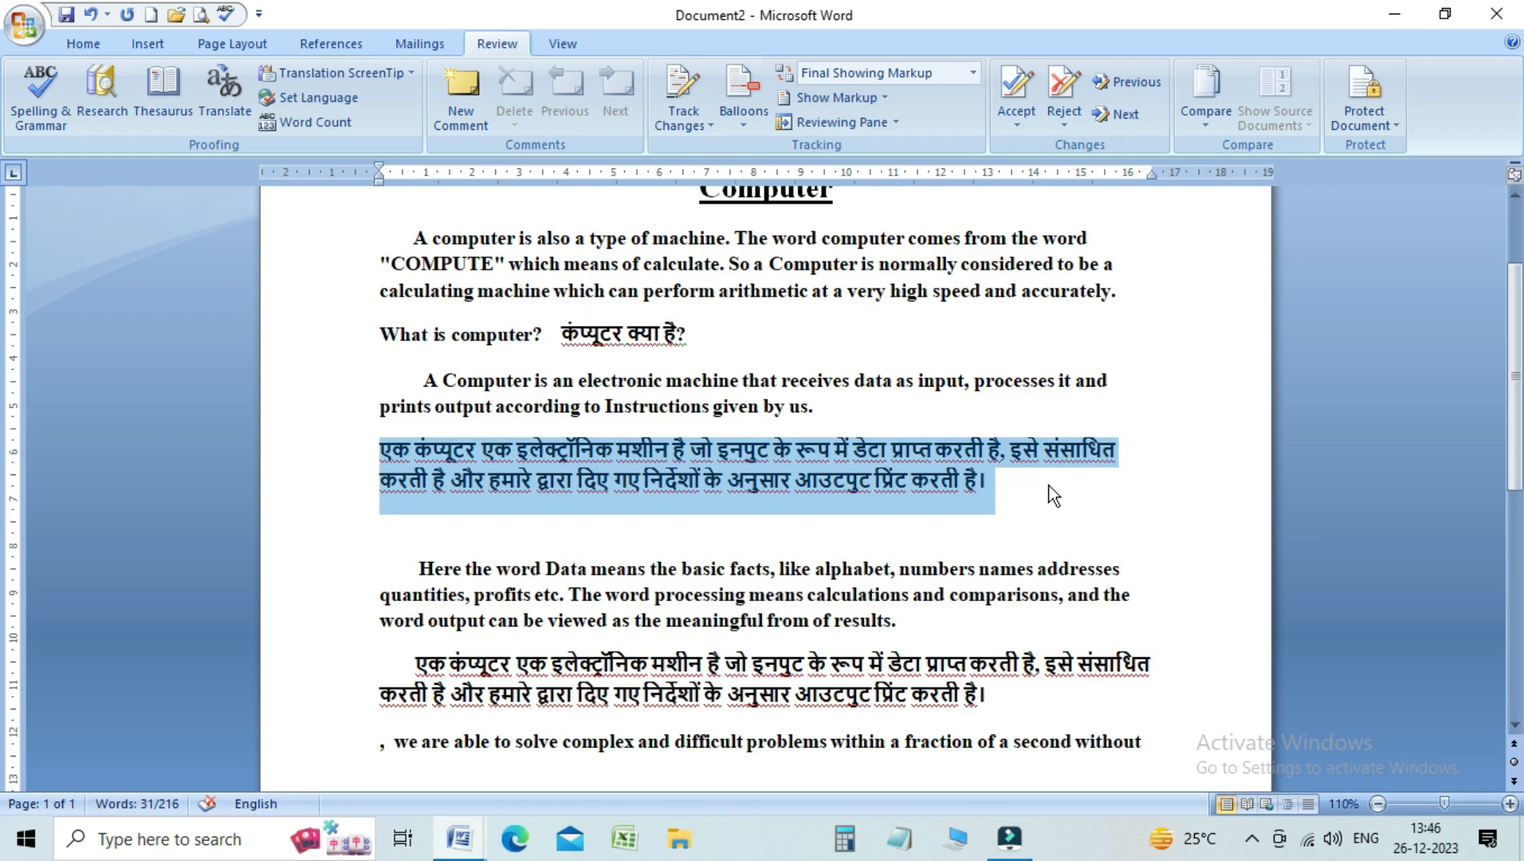
left_click(1051, 488)
scroll(1051, 488, "down", 5)
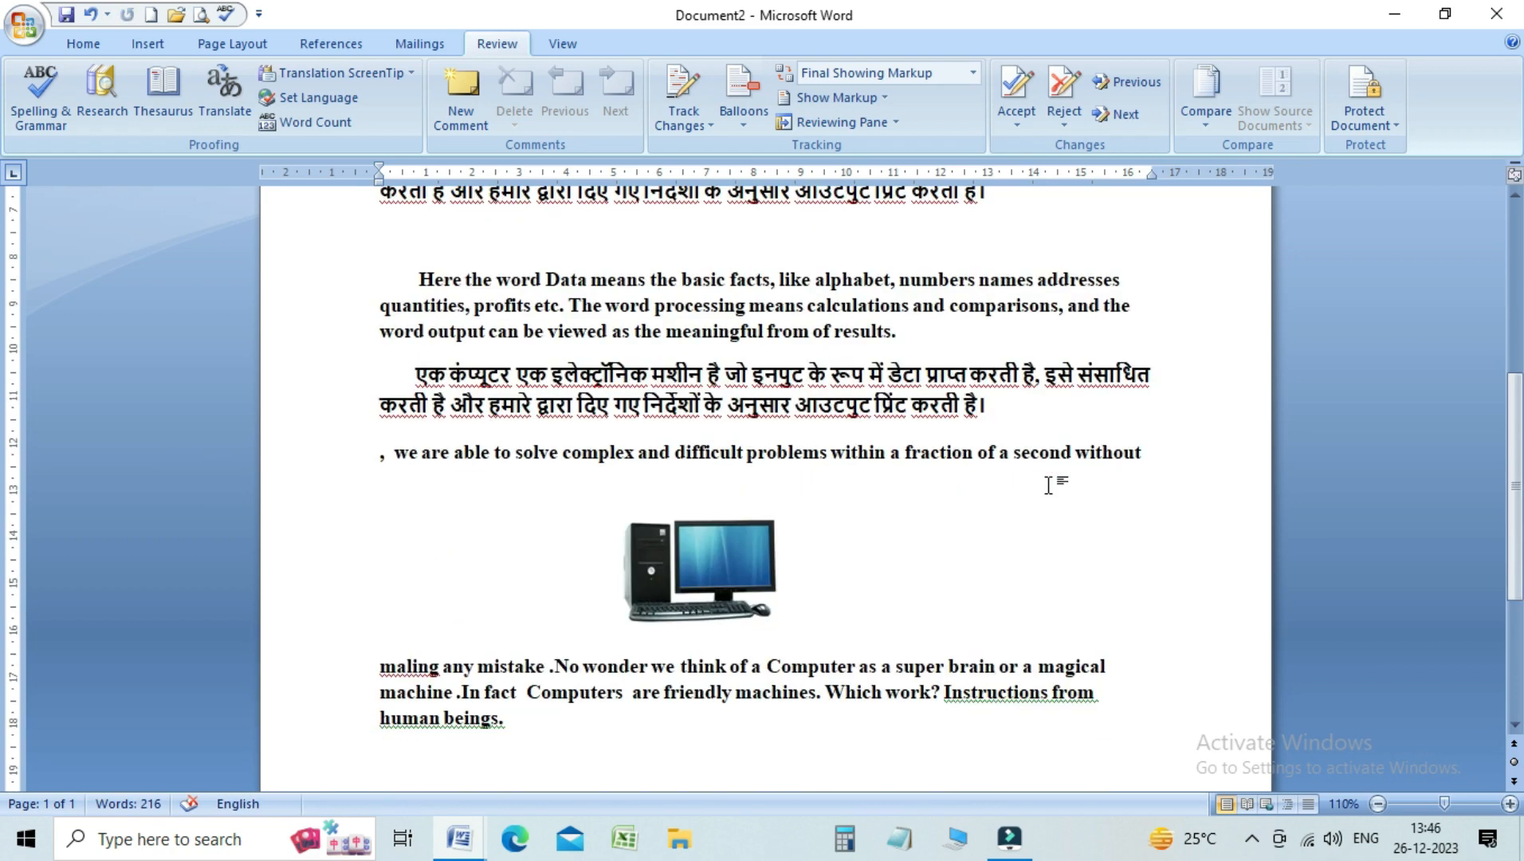
key("ctrl+End")
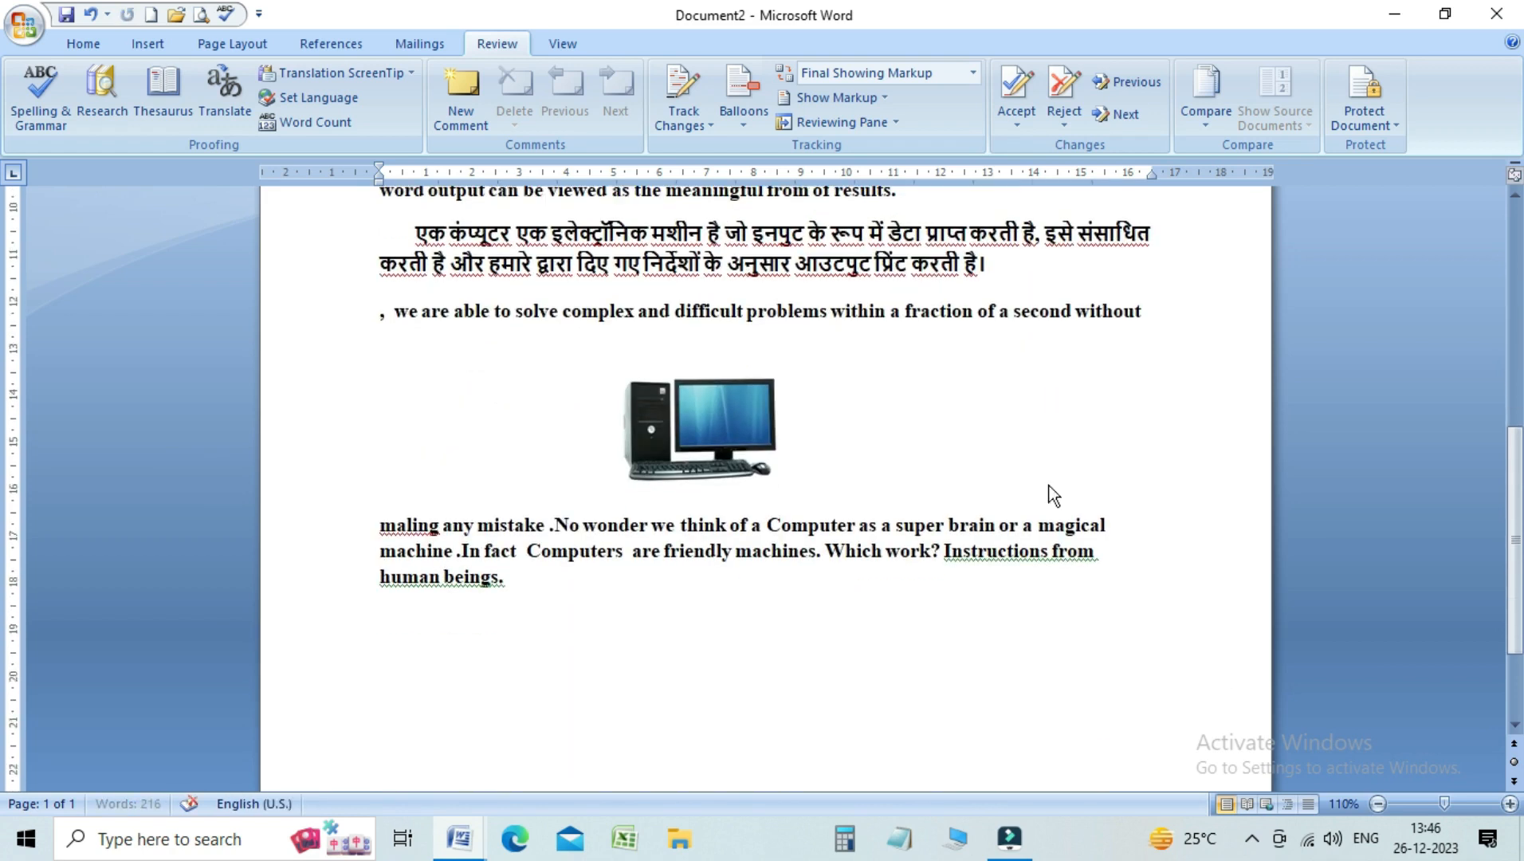
key("ctrl+v")
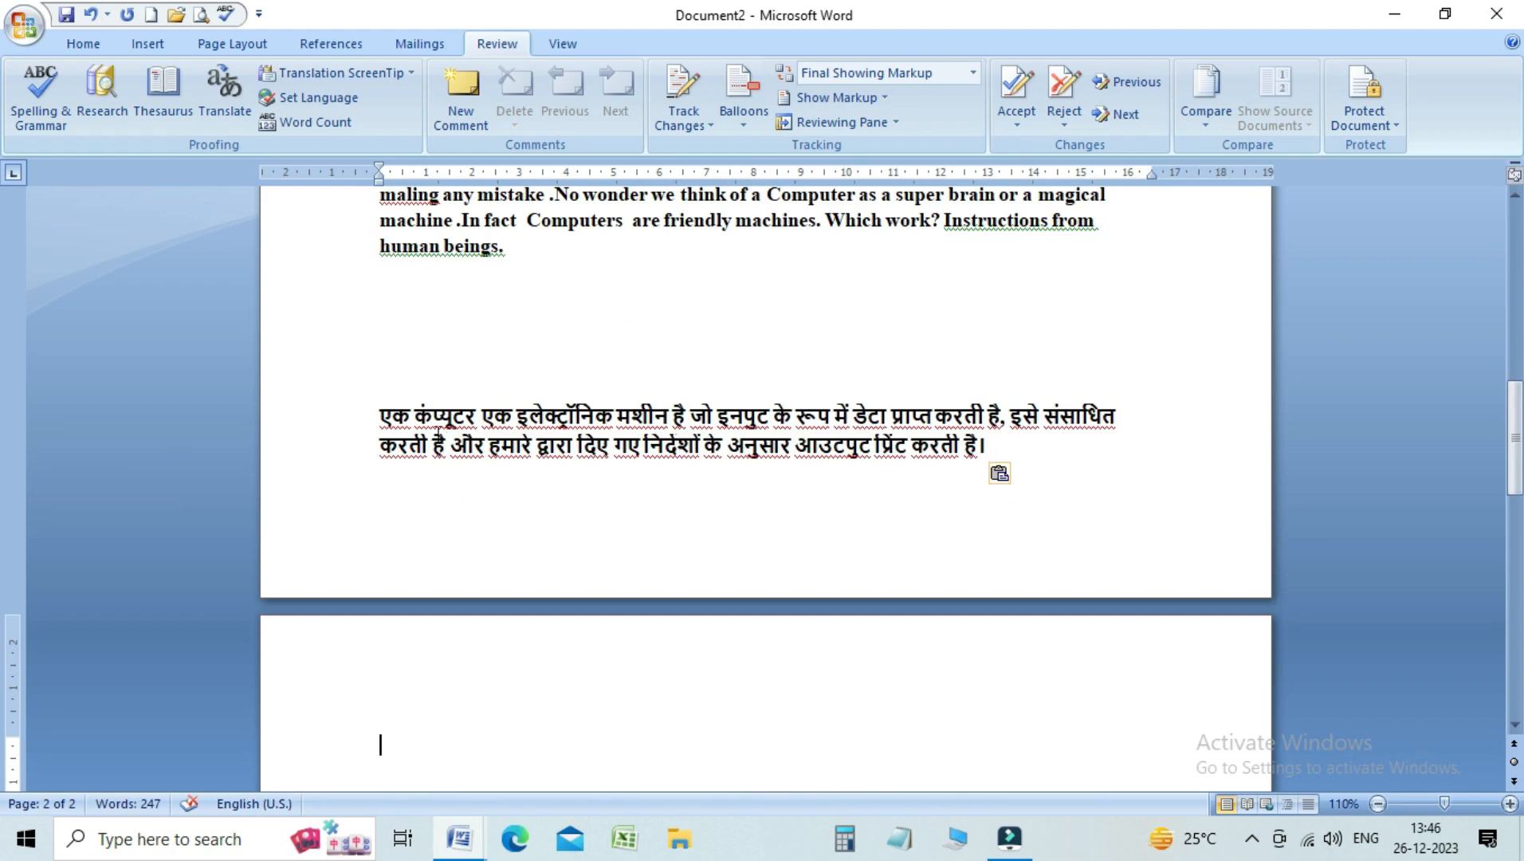
Translate the Hindi paragraph at the end of the document from Hindi to English (U.S.).
left_click_drag(381, 416, 1029, 458)
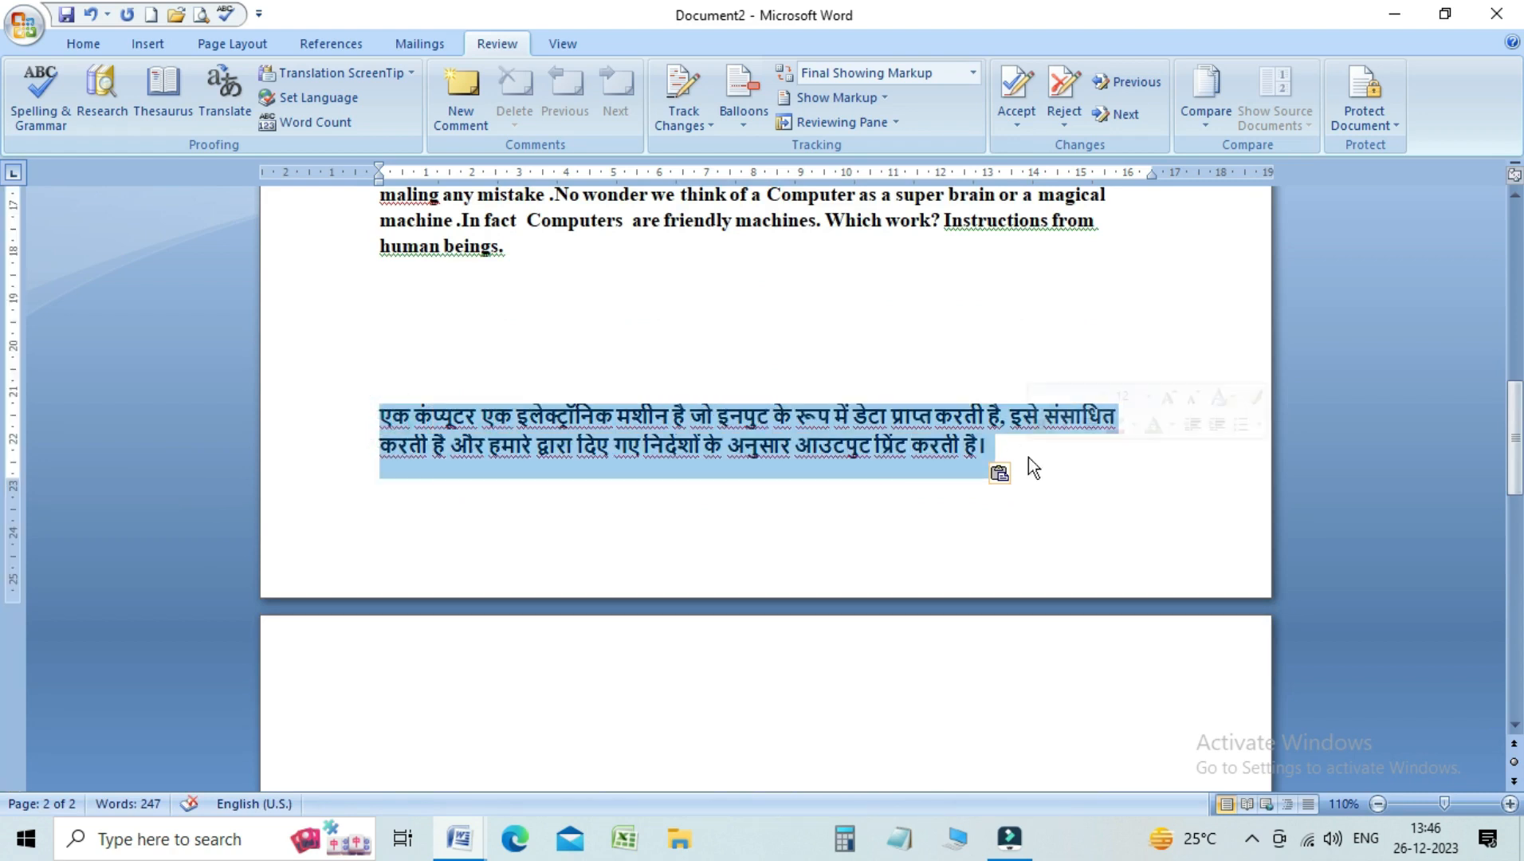
left_click(241, 99)
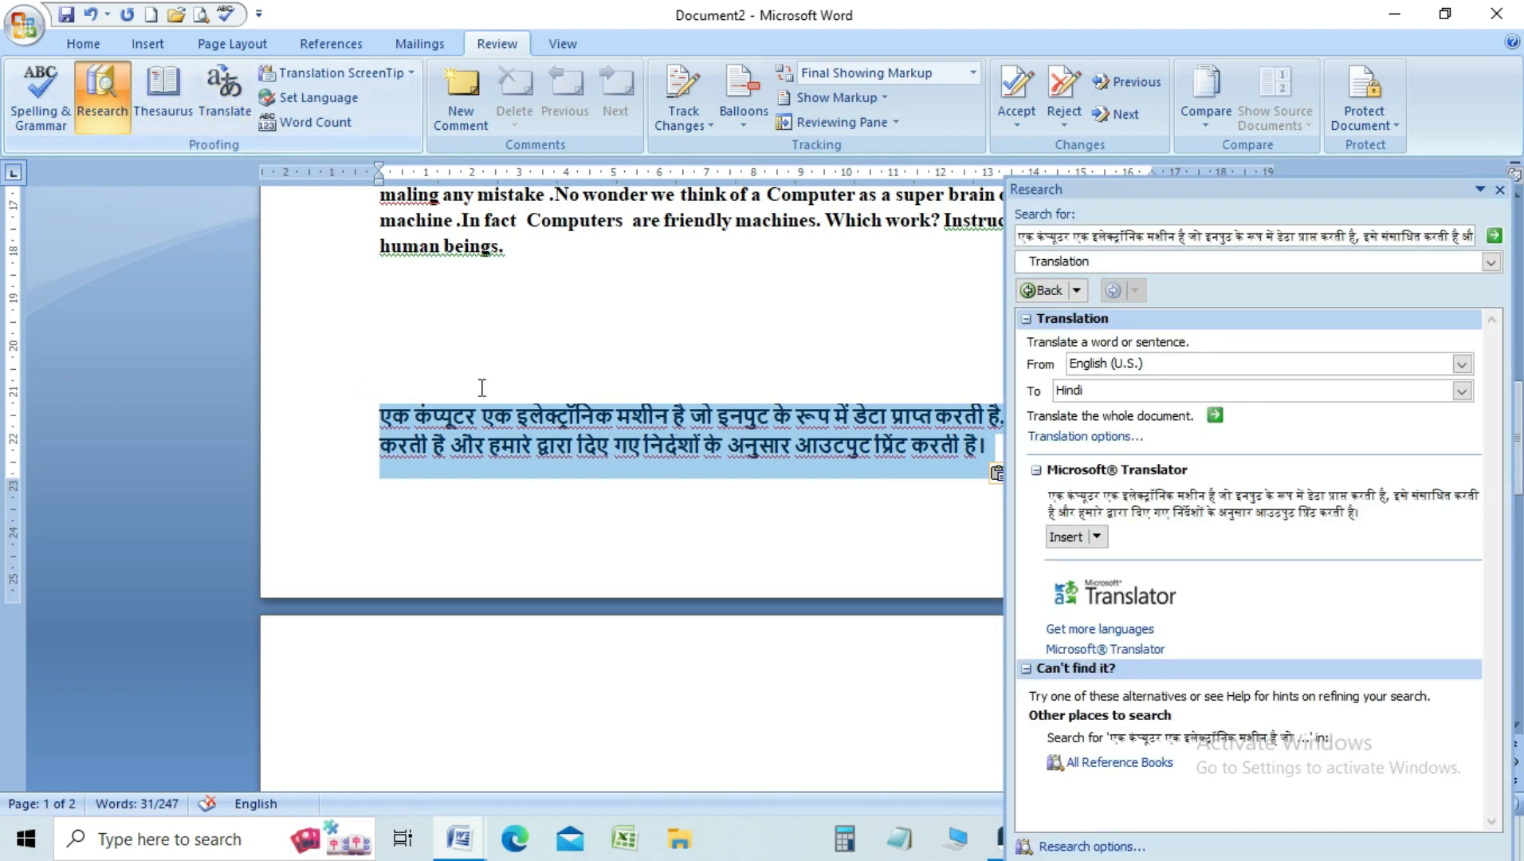
left_click(1119, 368)
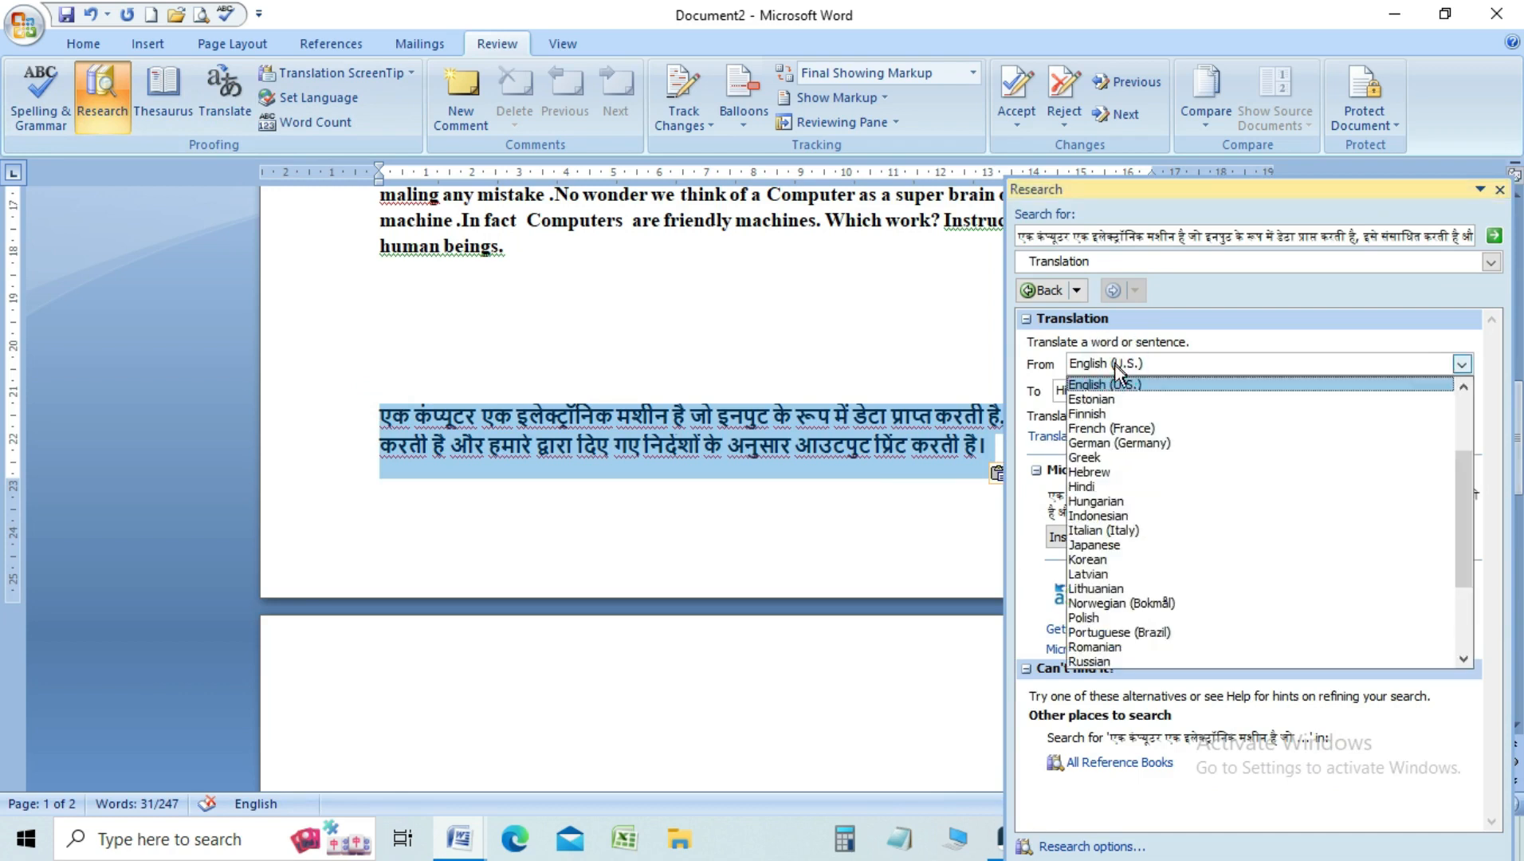
left_click(1106, 487)
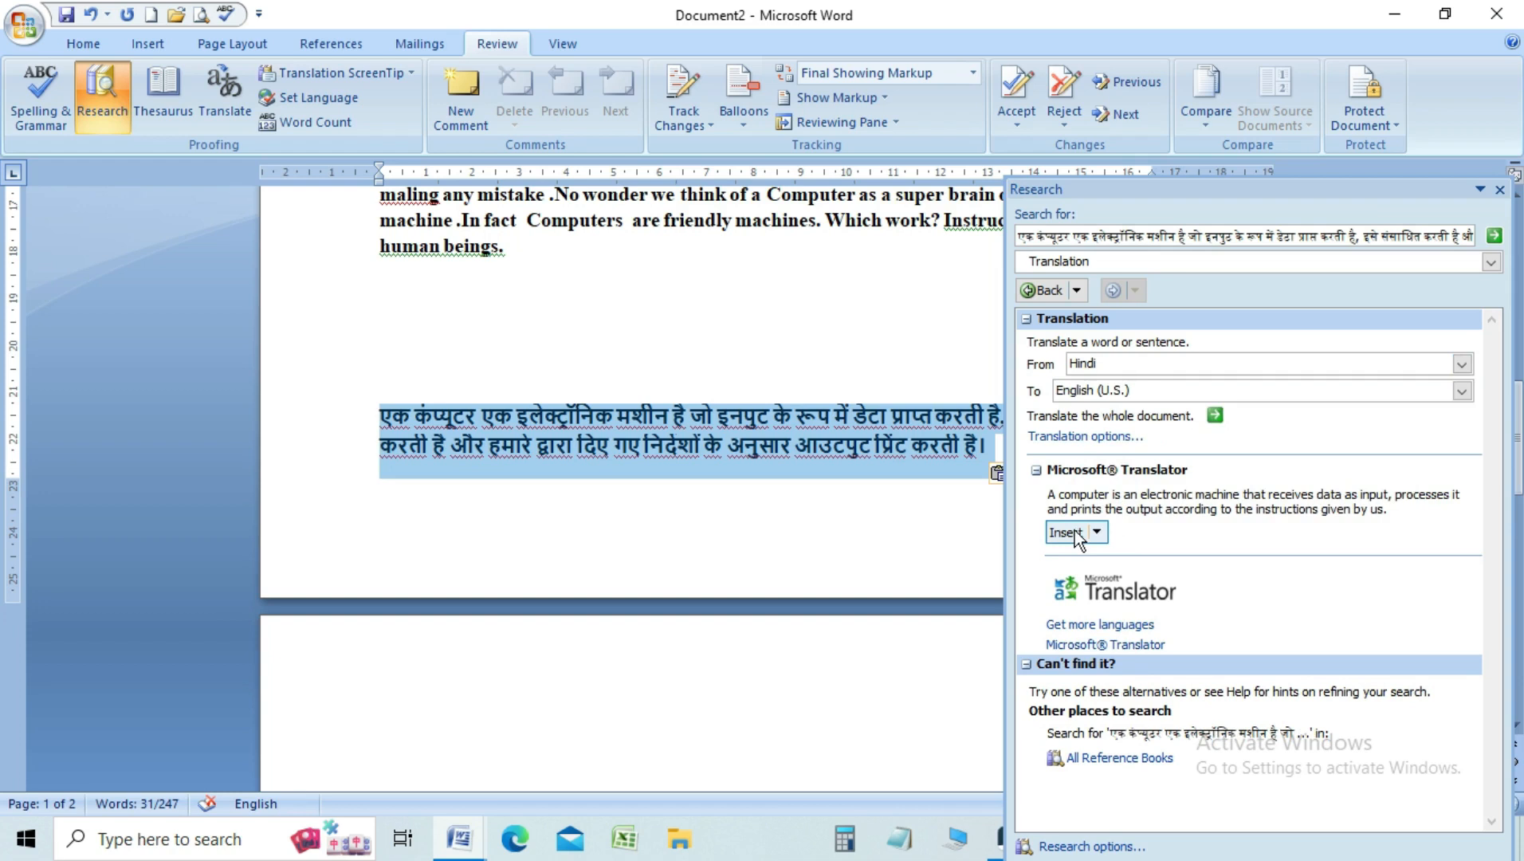
Copy the English translation and paste it on a new line below the last Hindi paragraph.
left_click(1097, 534)
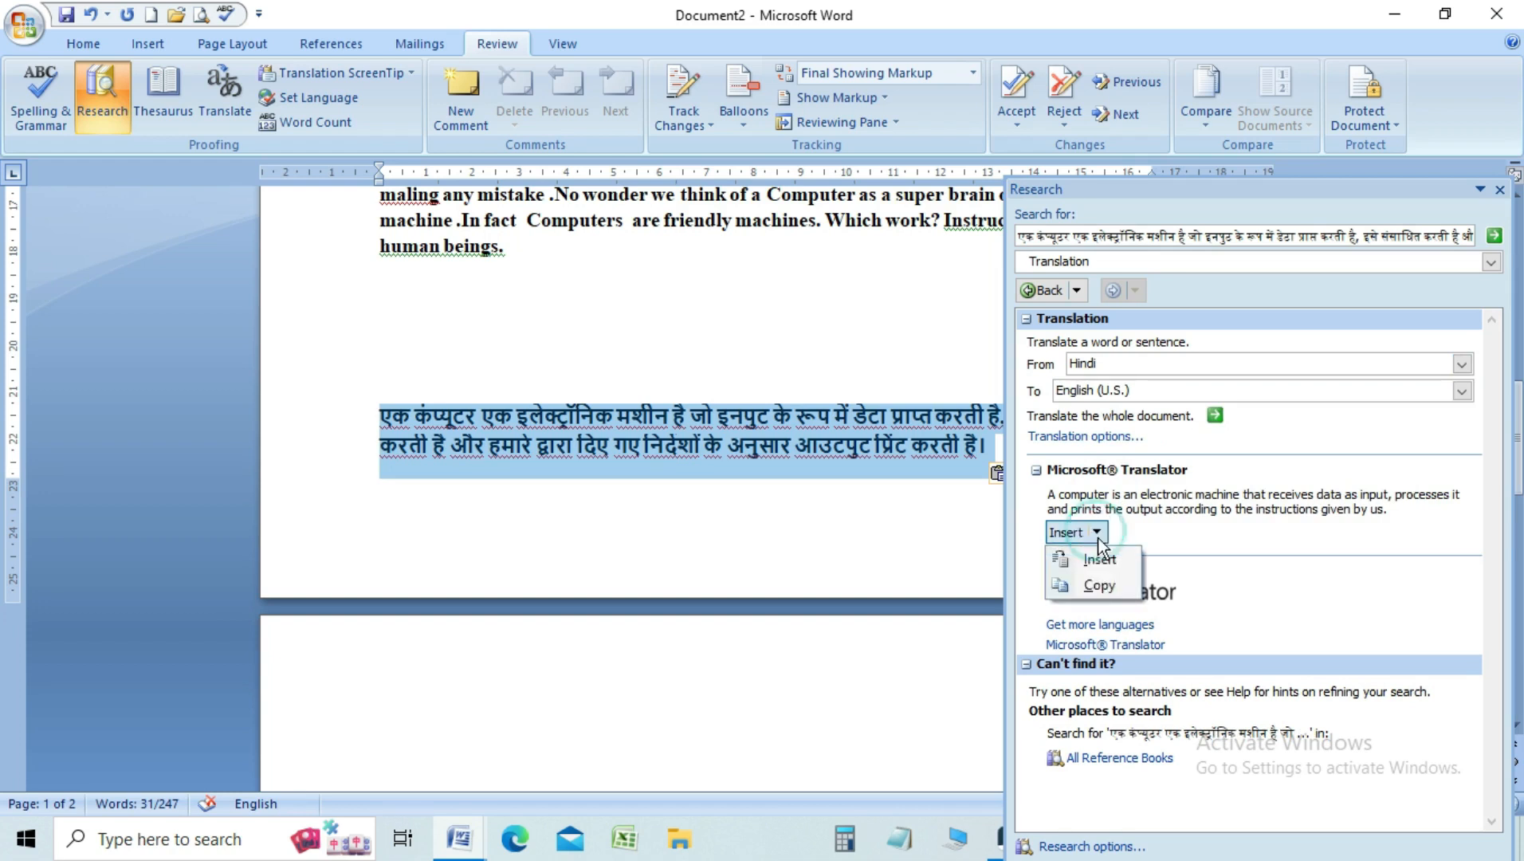
left_click(1098, 586)
left_click(737, 544)
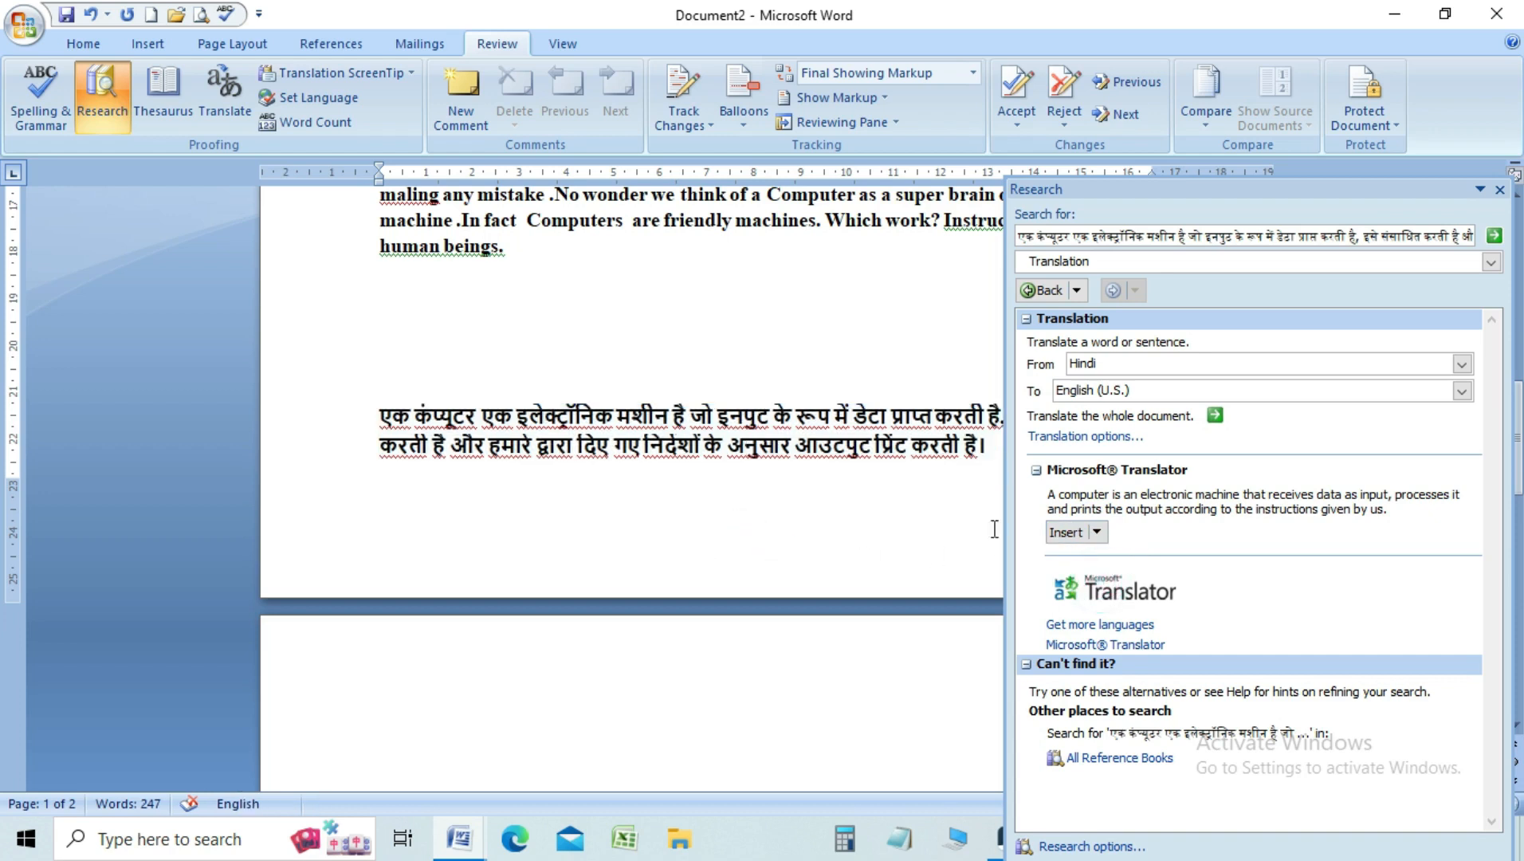
left_click_drag(1153, 200, 1239, 200)
left_click(1032, 459)
key("Return")
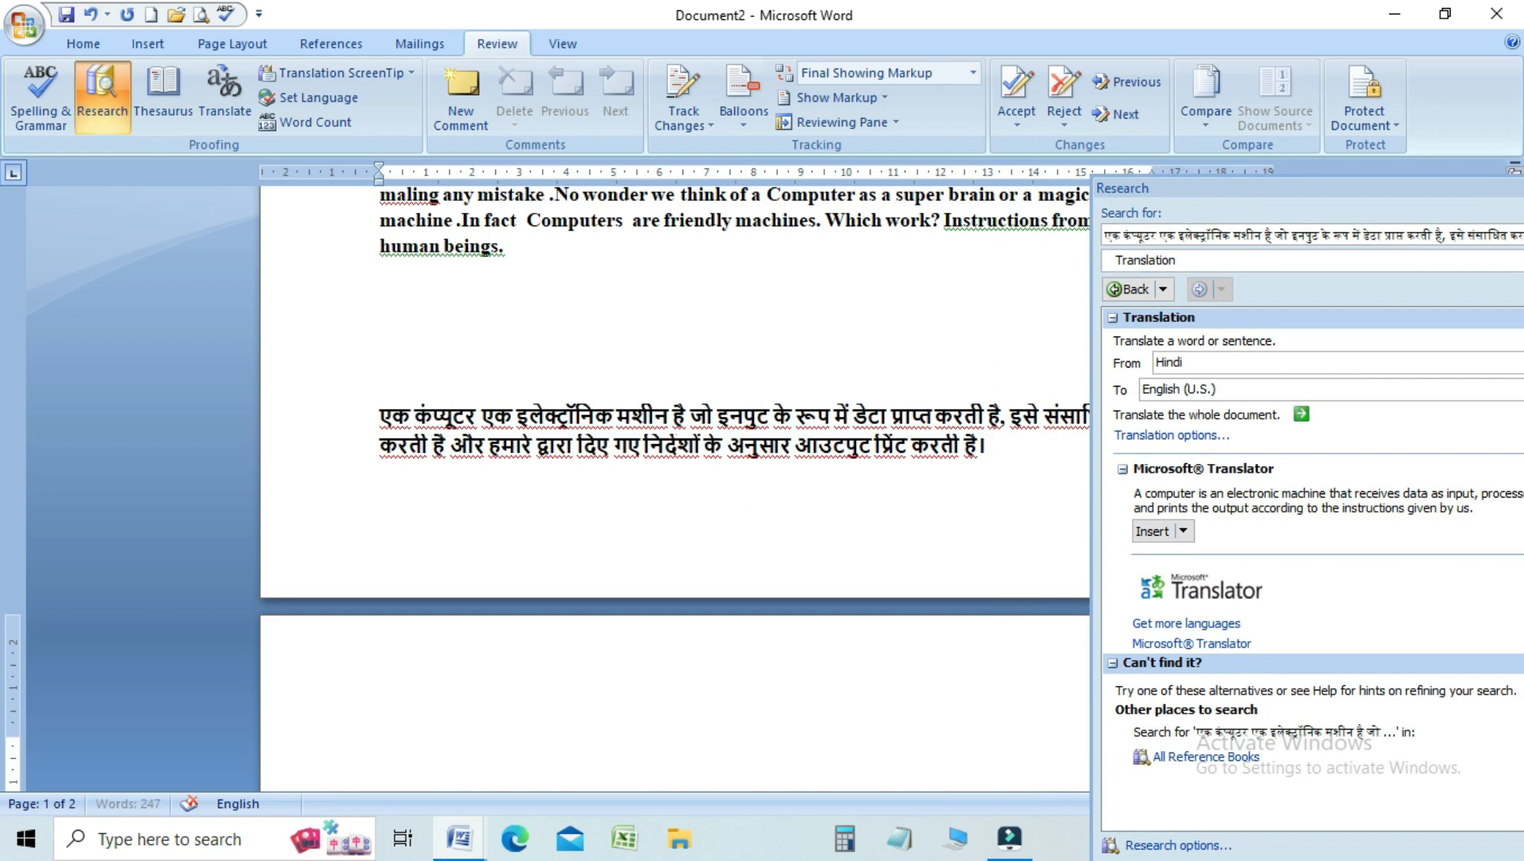
key("ctrl+v")
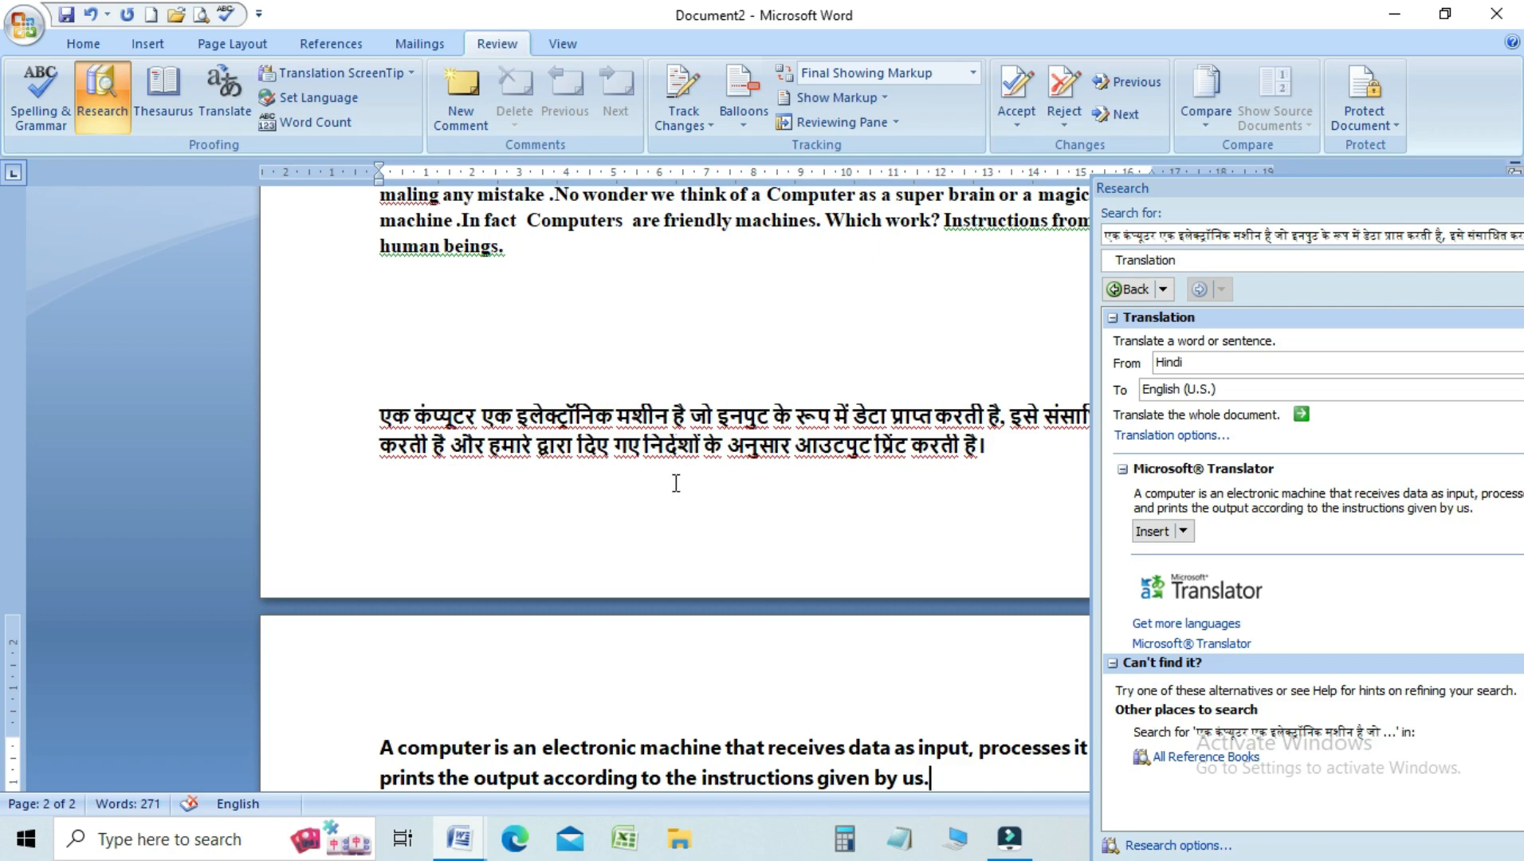
Select the last Hindi paragraph and translate the whole document from Hindi to English (U.S.), agreeing to send it to the translation service.
left_click_drag(1243, 196, 1158, 196)
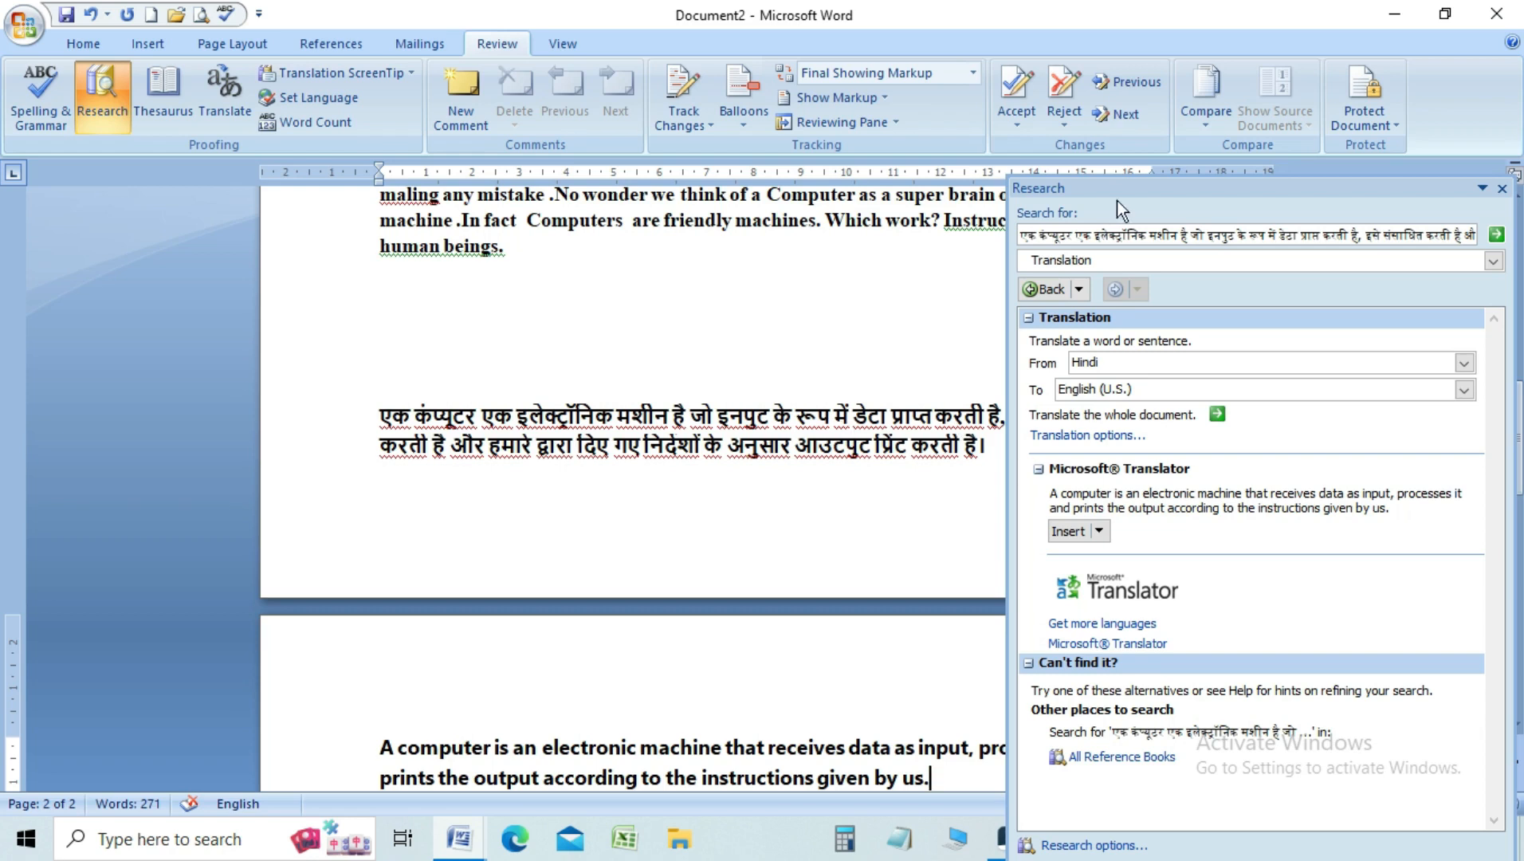
left_click(1138, 205)
left_click_drag(375, 418, 1013, 452)
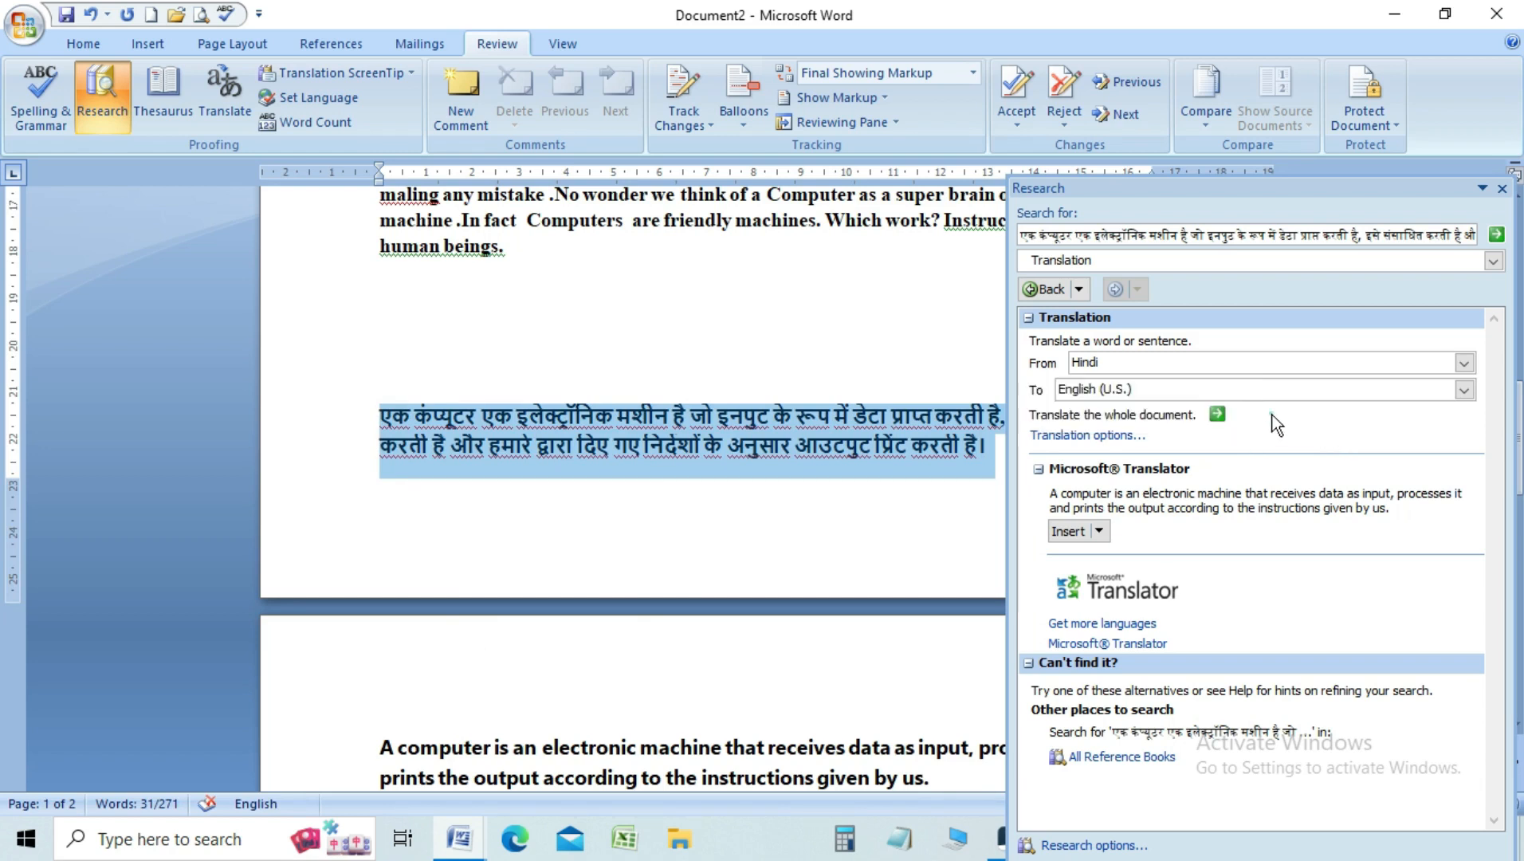
left_click(1217, 414)
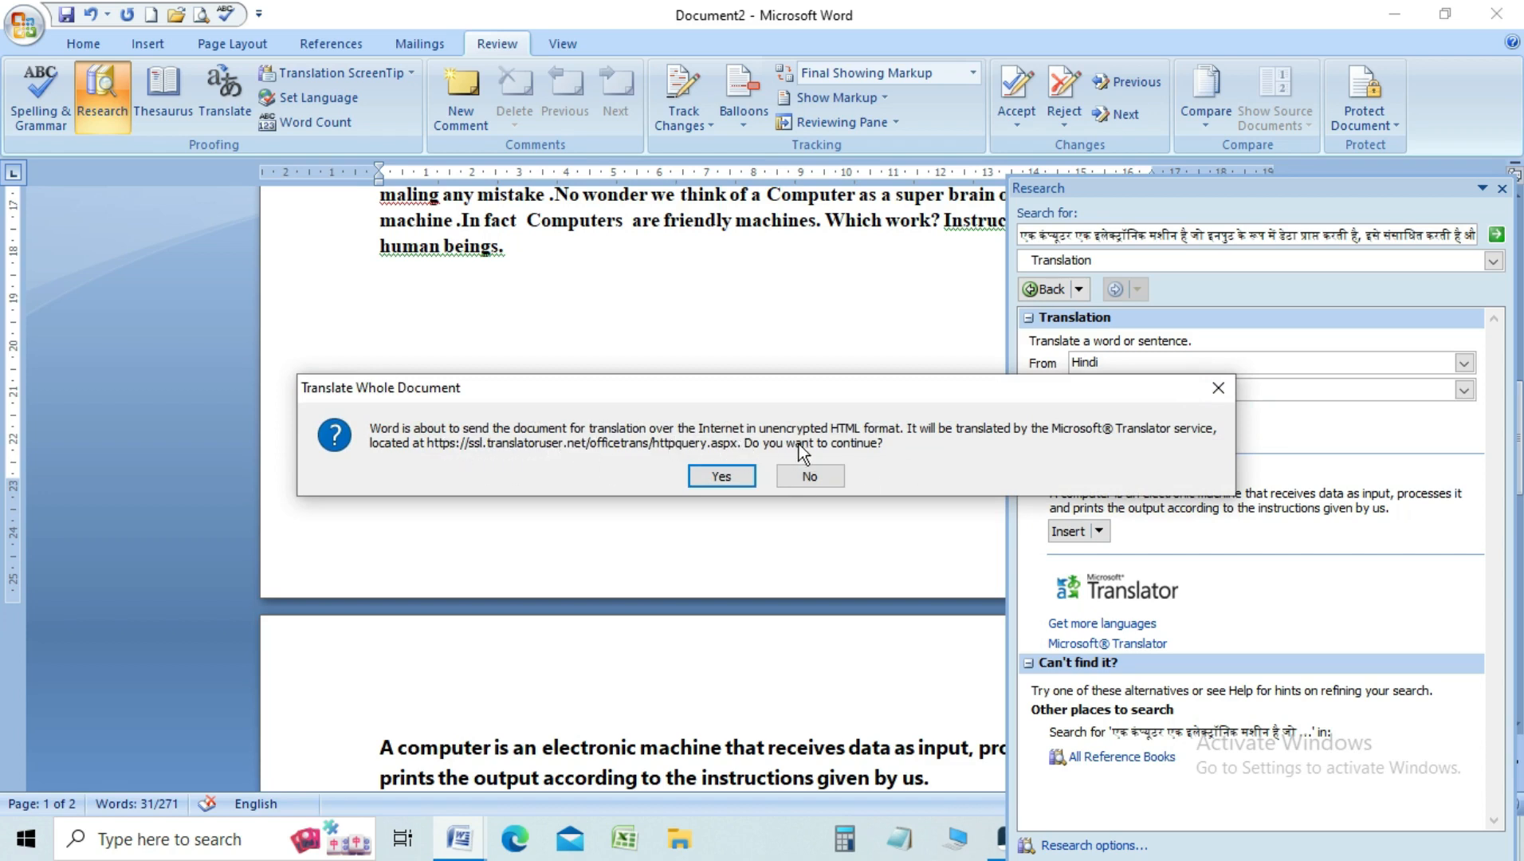
left_click(724, 474)
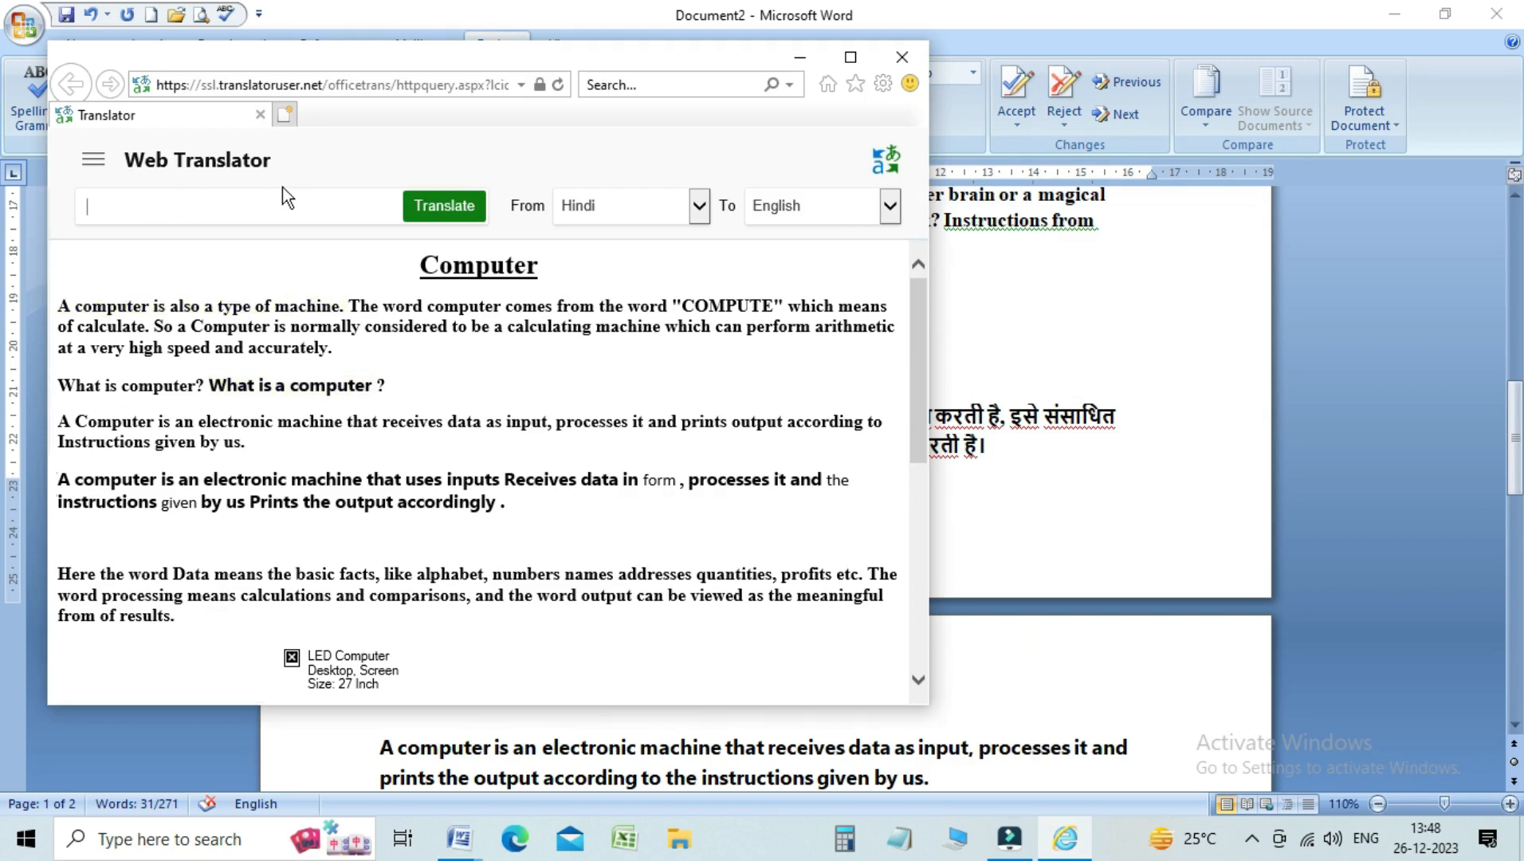
Examine the whole-document translation in Web Translator, comparing sentences with their originals, and close the browser window.
mouse_move(283, 311)
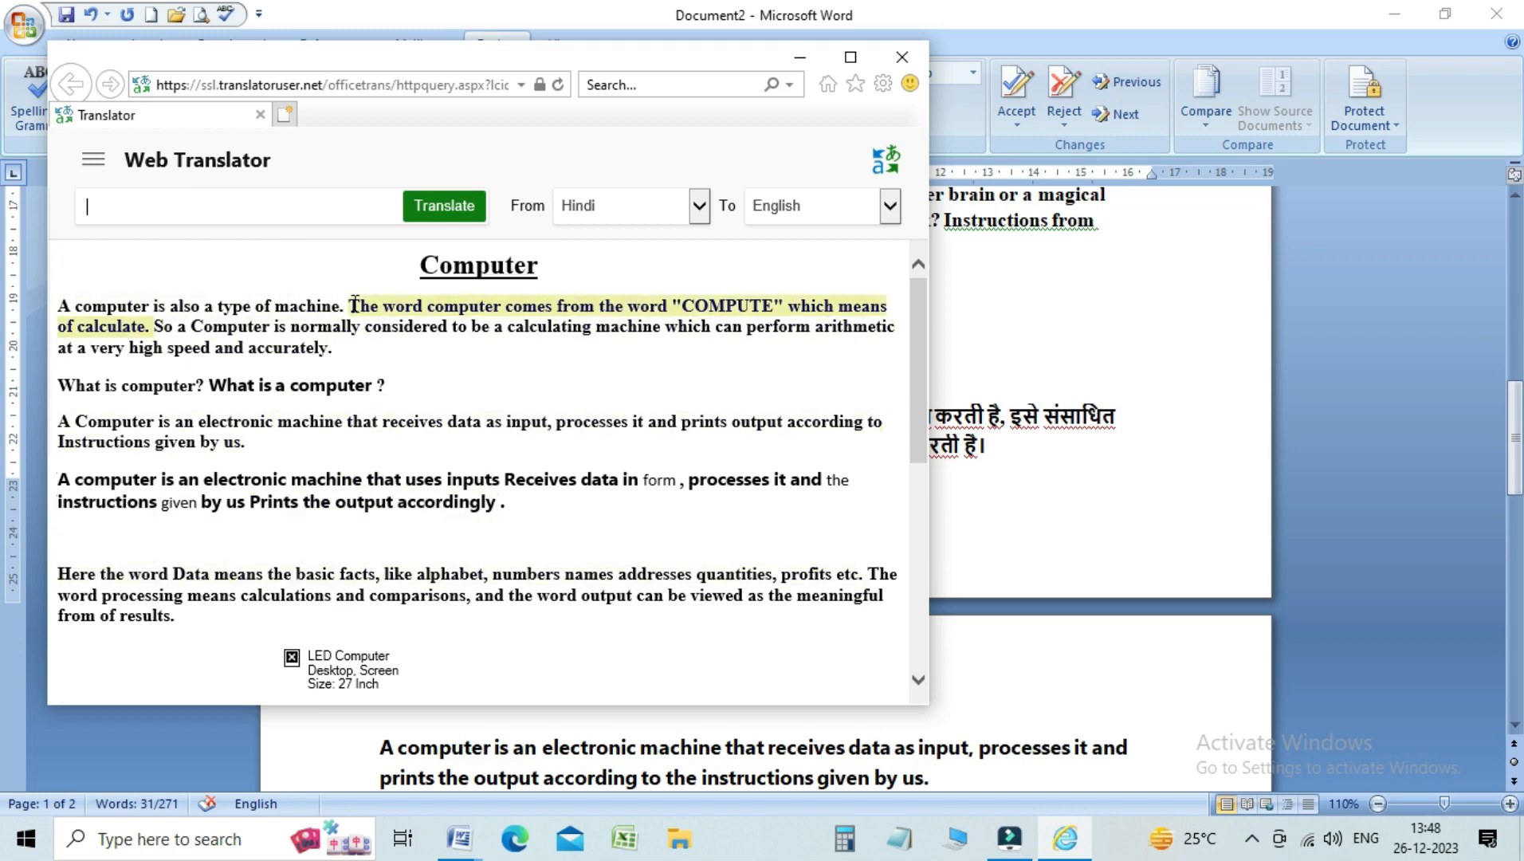
mouse_move(355, 305)
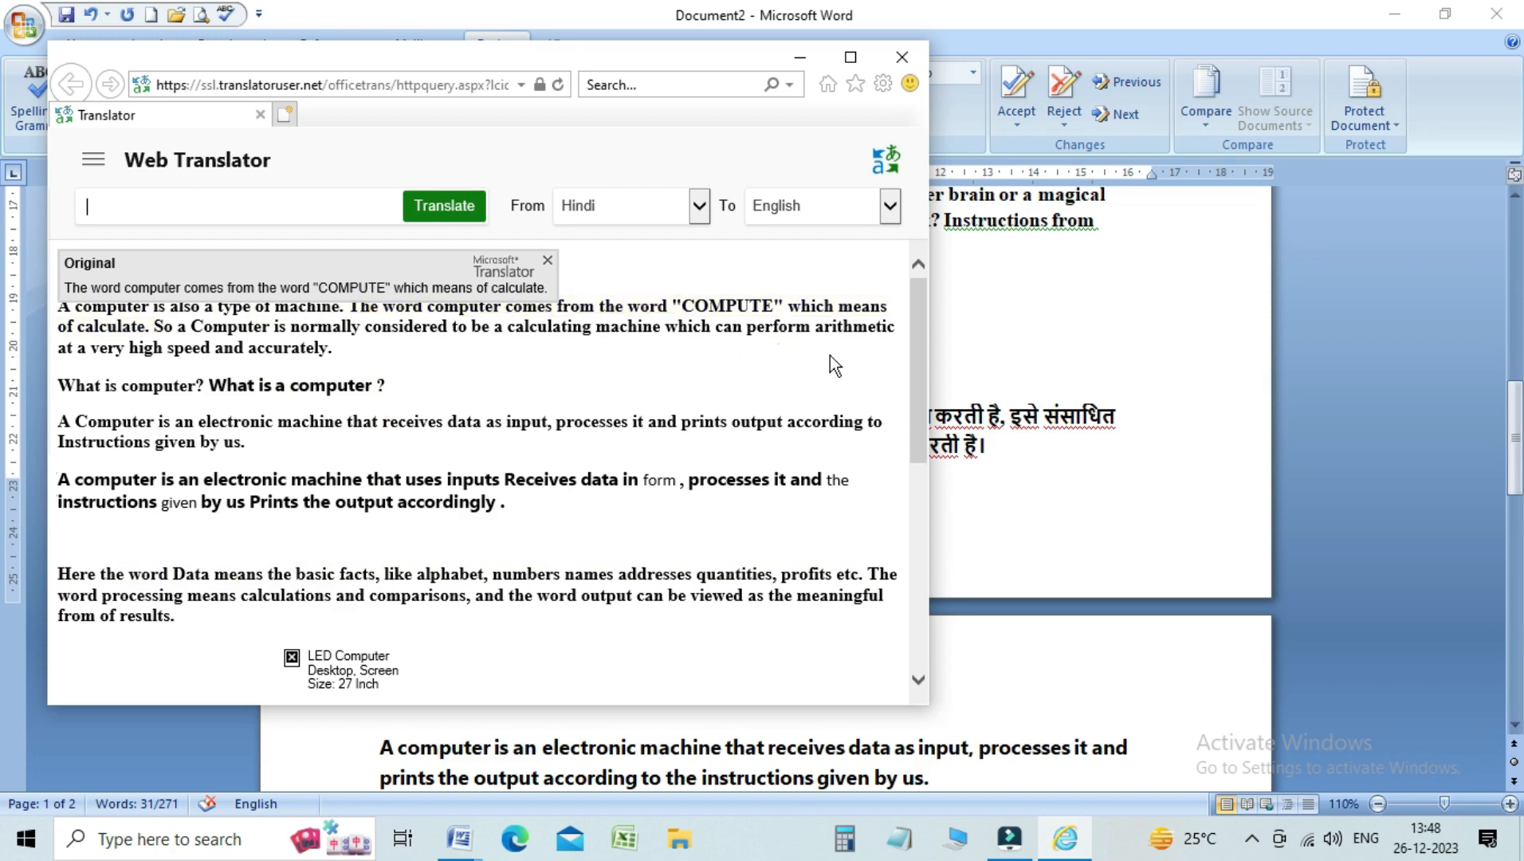
left_click_drag(910, 405, 918, 500)
mouse_move(583, 589)
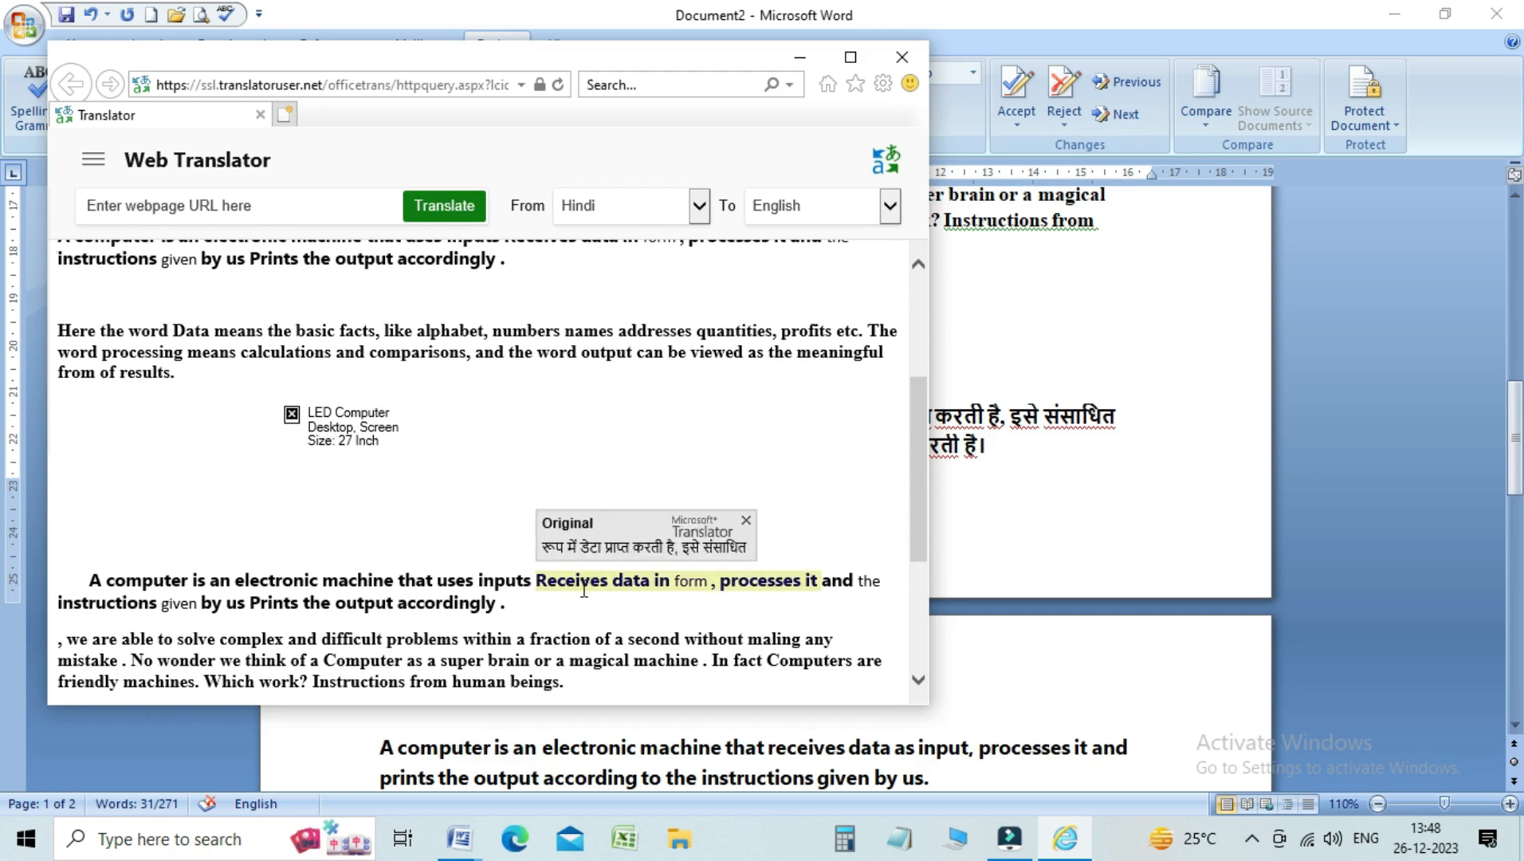
mouse_move(264, 594)
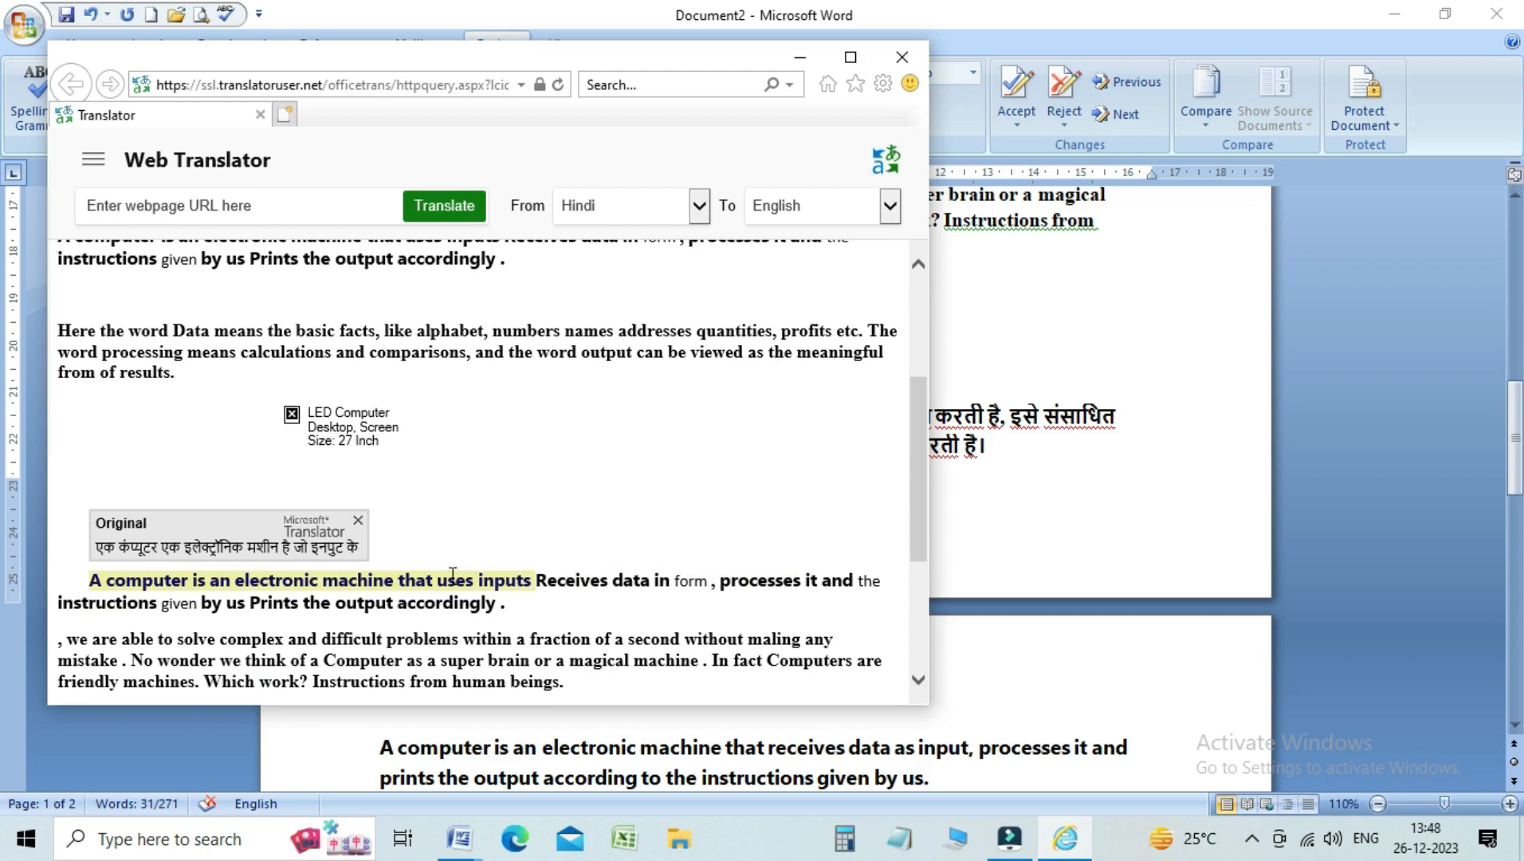
mouse_move(560, 636)
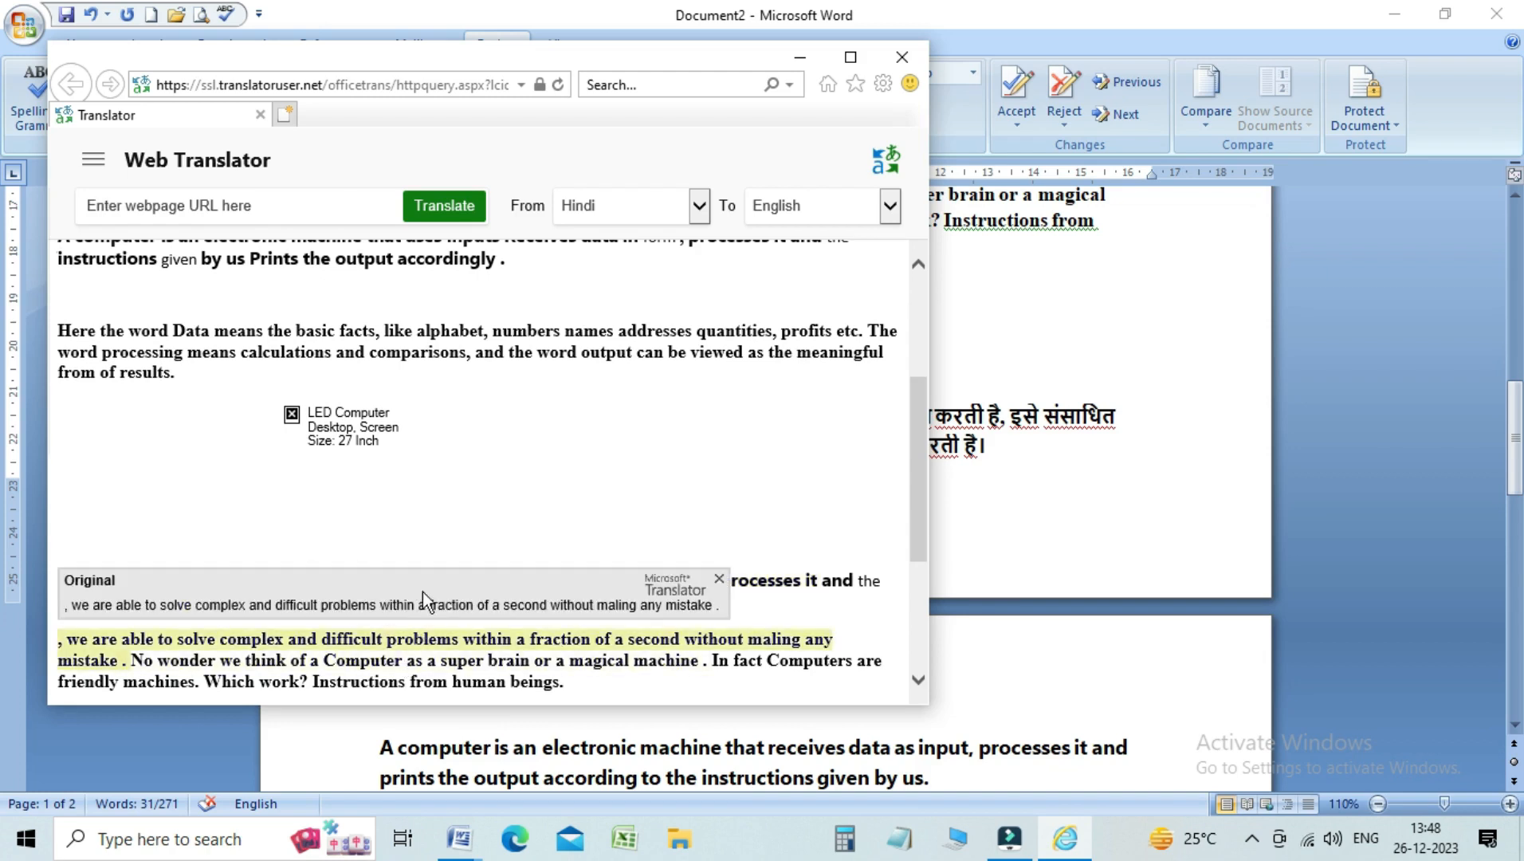
left_click_drag(910, 492, 922, 598)
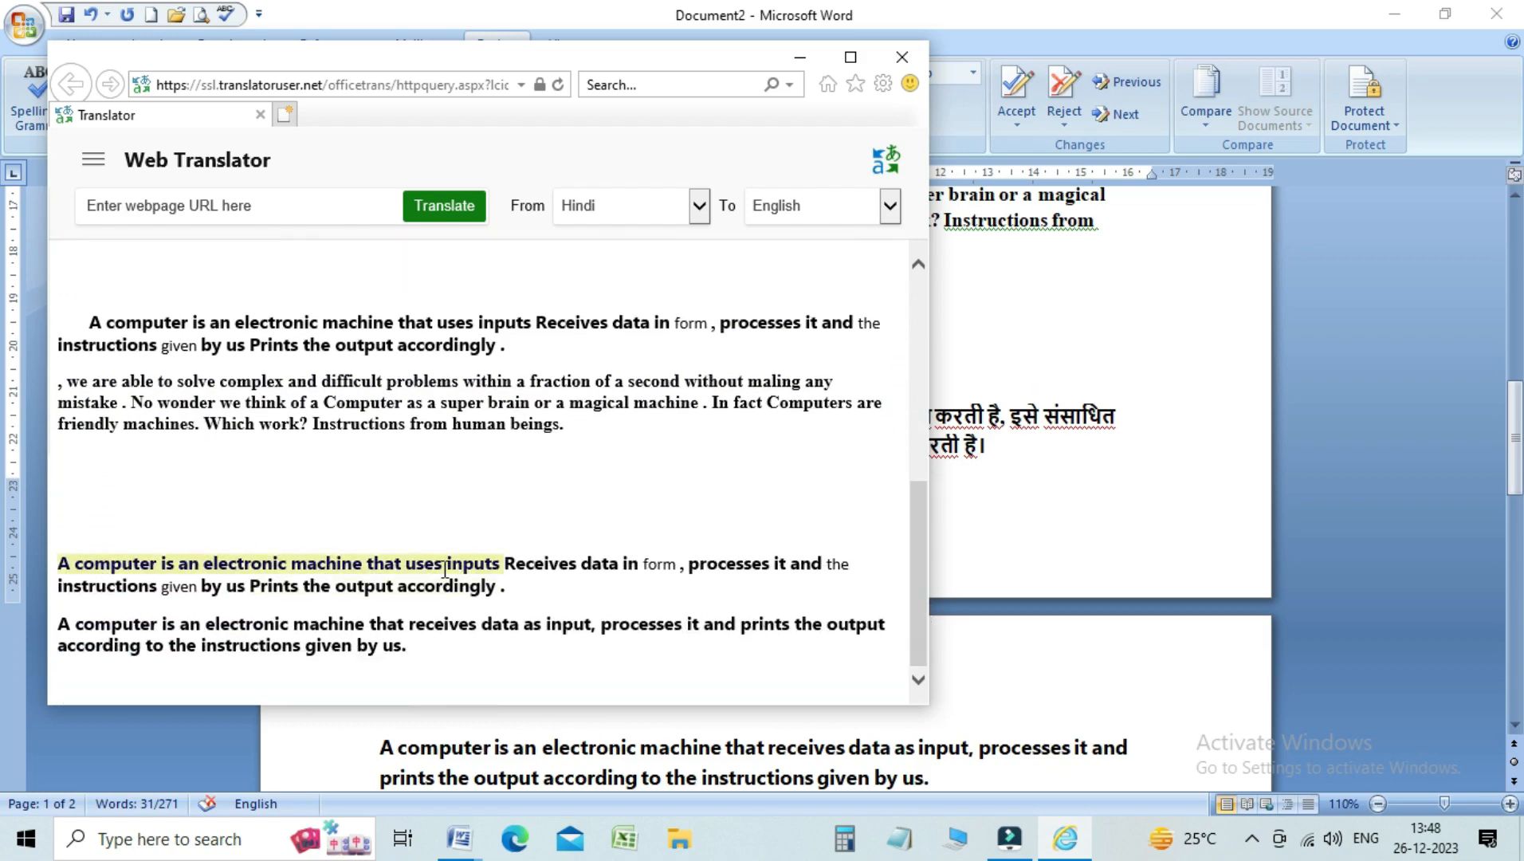
mouse_move(445, 570)
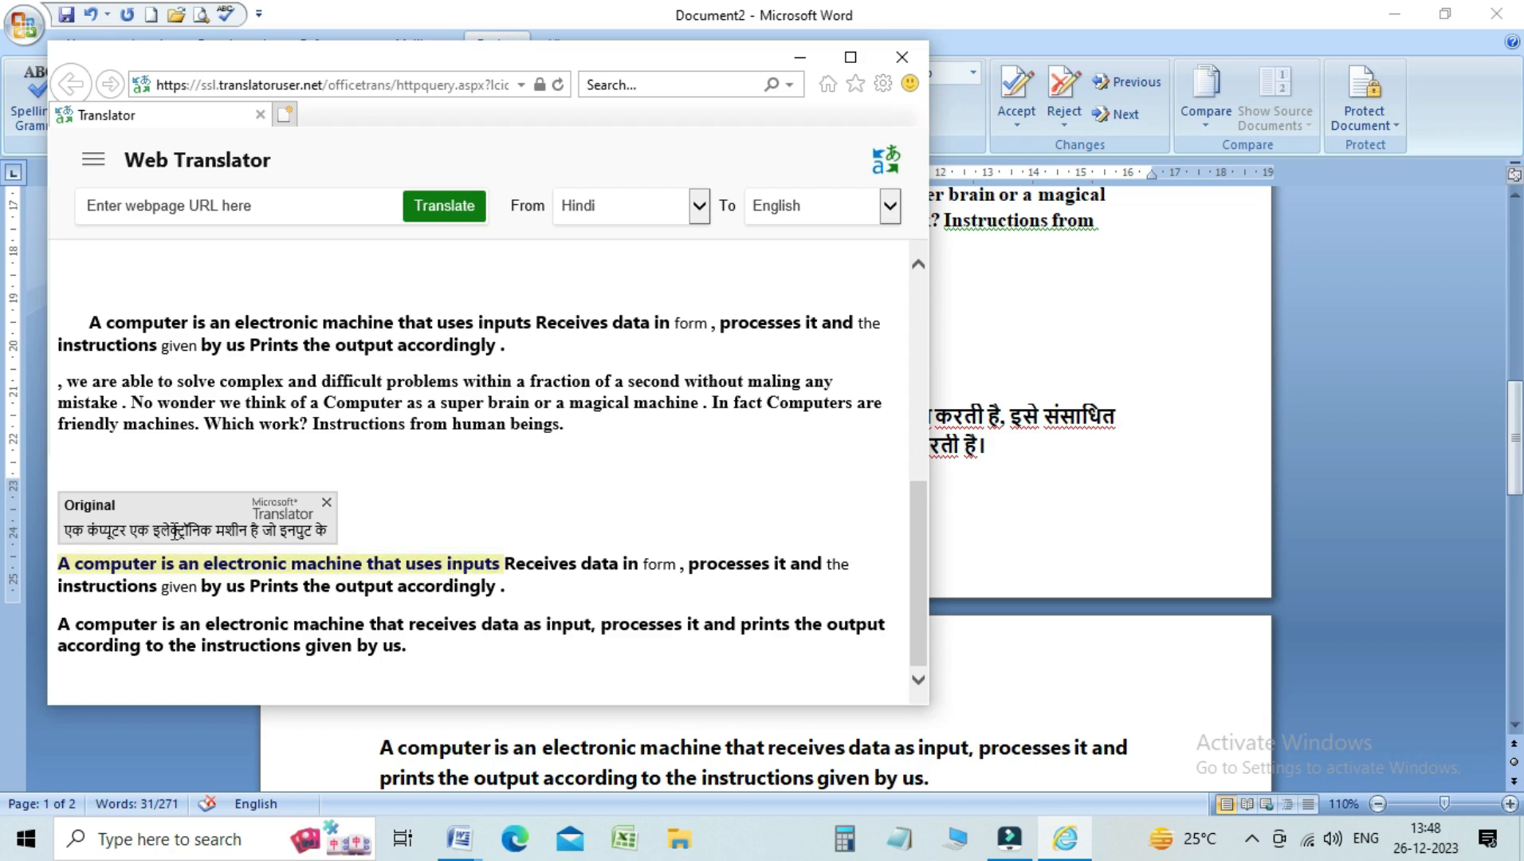
left_click_drag(913, 586, 893, 402)
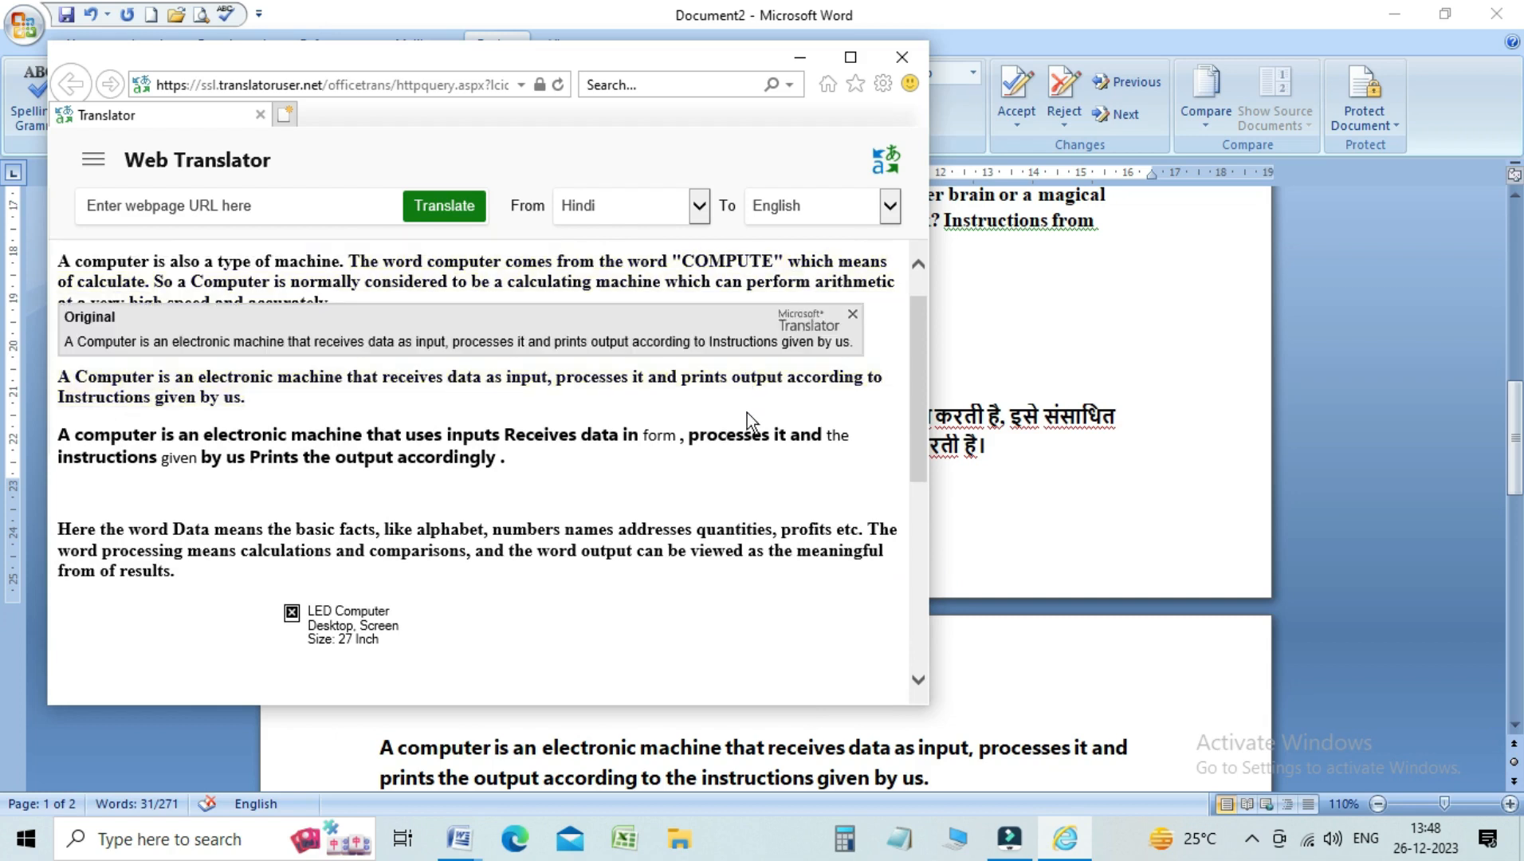
left_click_drag(918, 399, 917, 536)
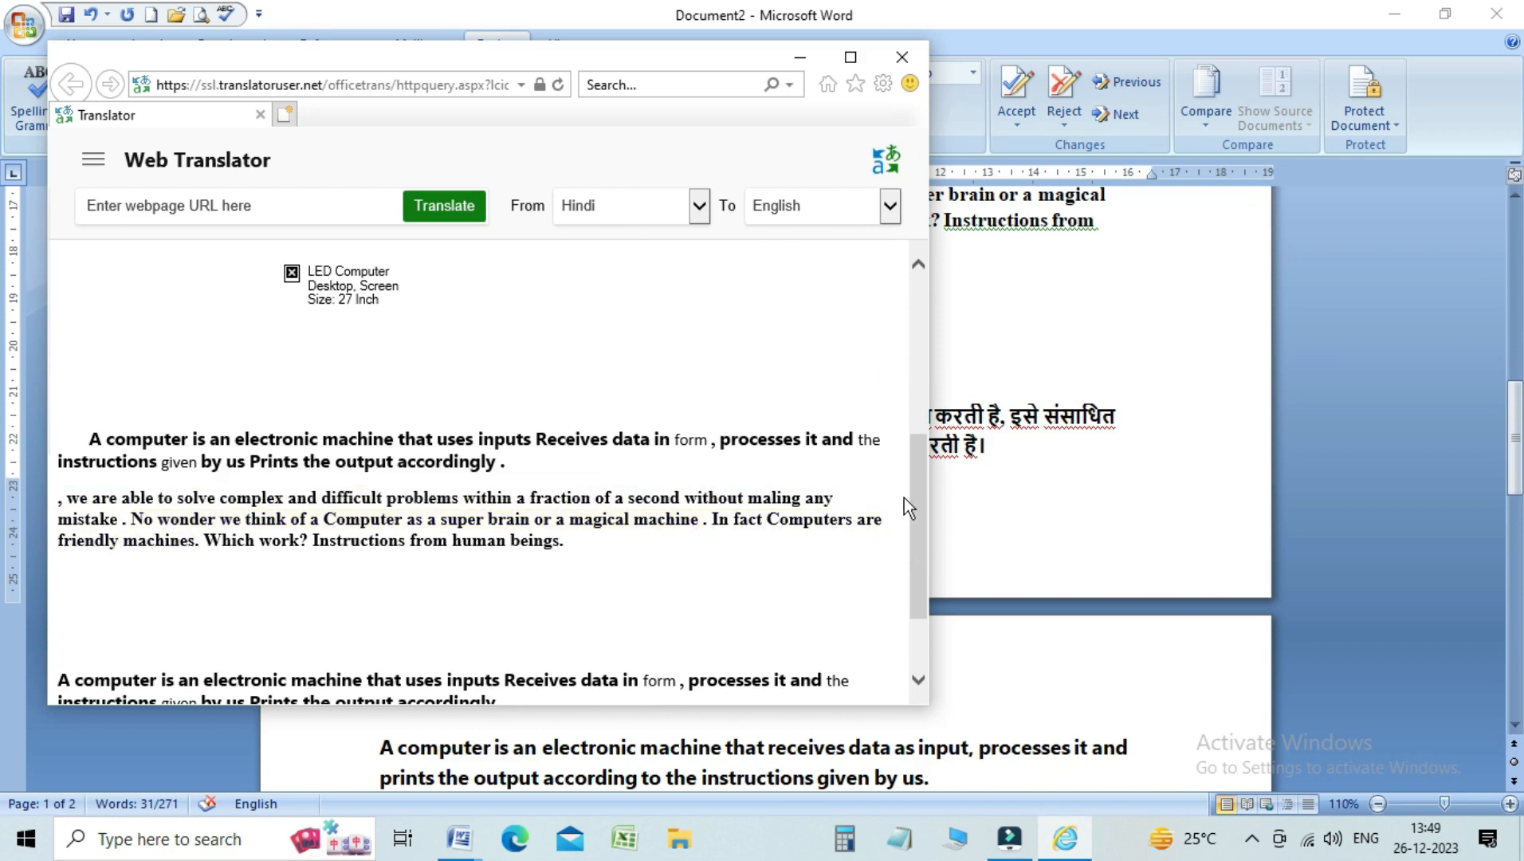
left_click_drag(914, 487, 923, 571)
scroll(904, 479, "up", 6)
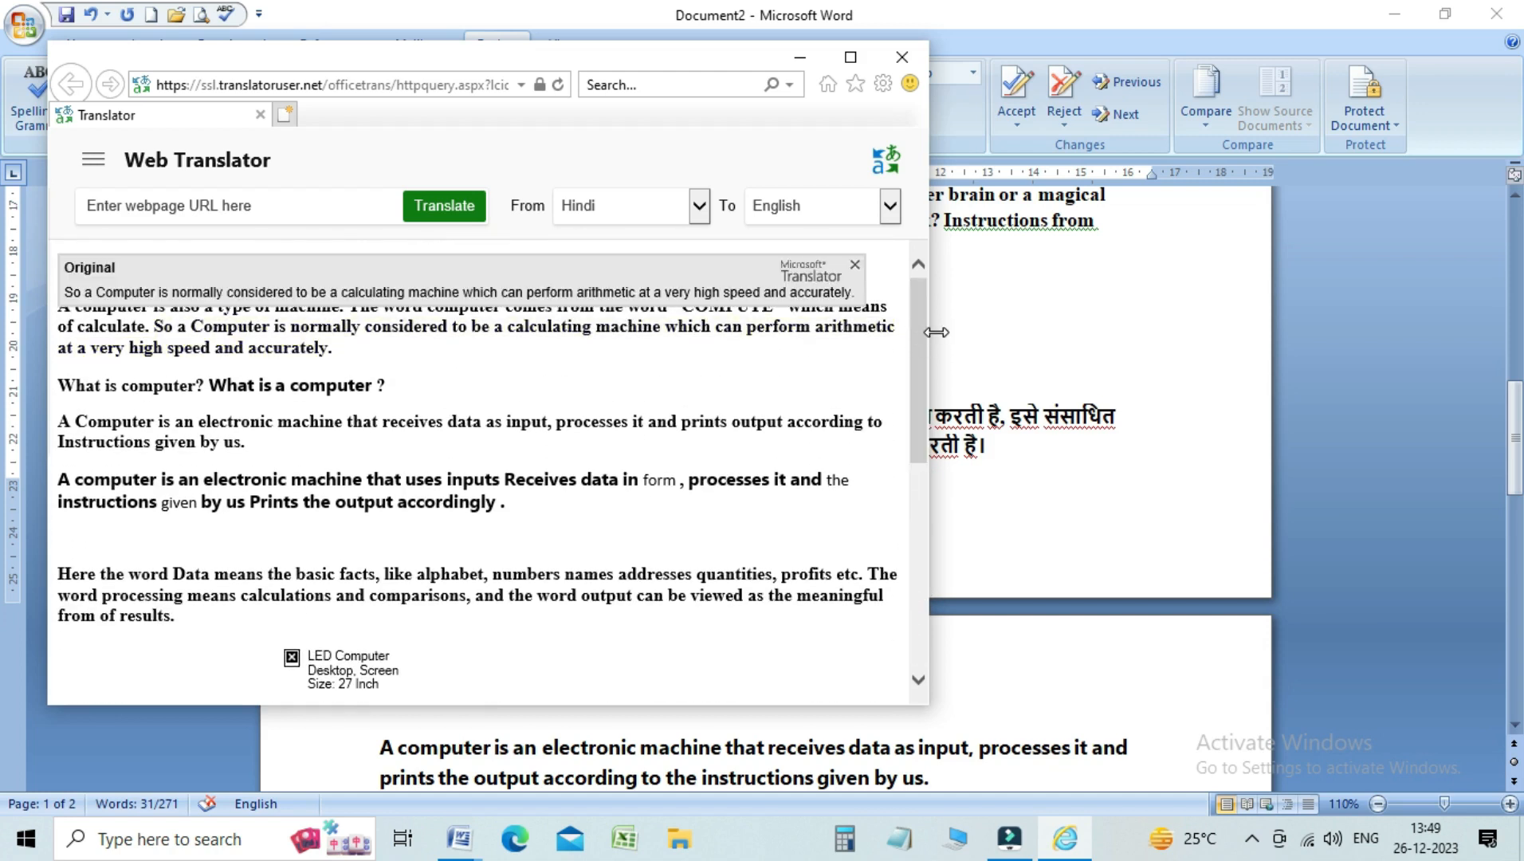
left_click(902, 54)
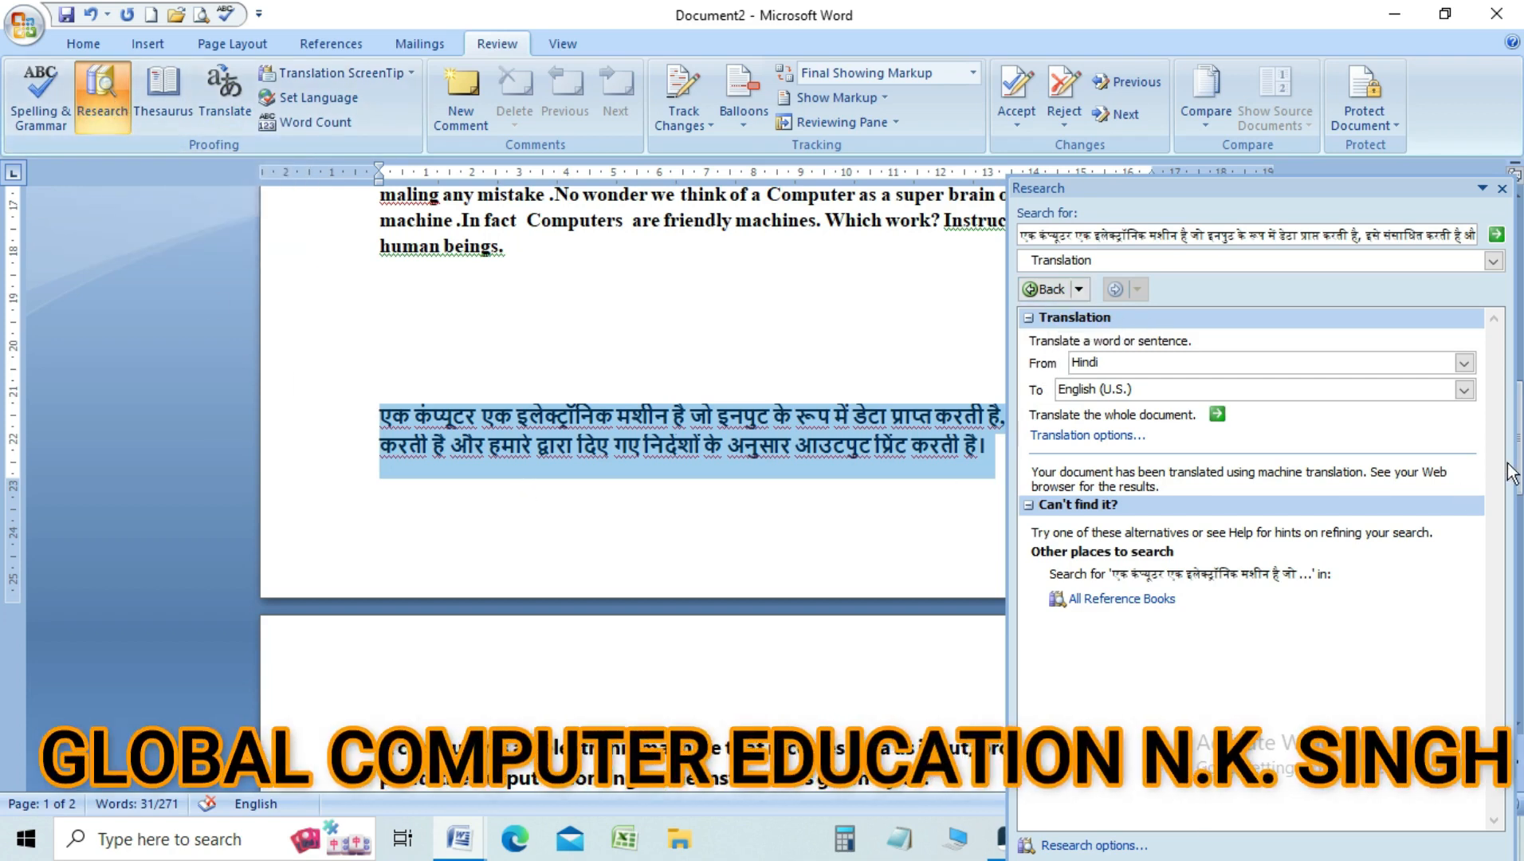
Look up the translation of the selected Hindi paragraph again.
left_click(1496, 235)
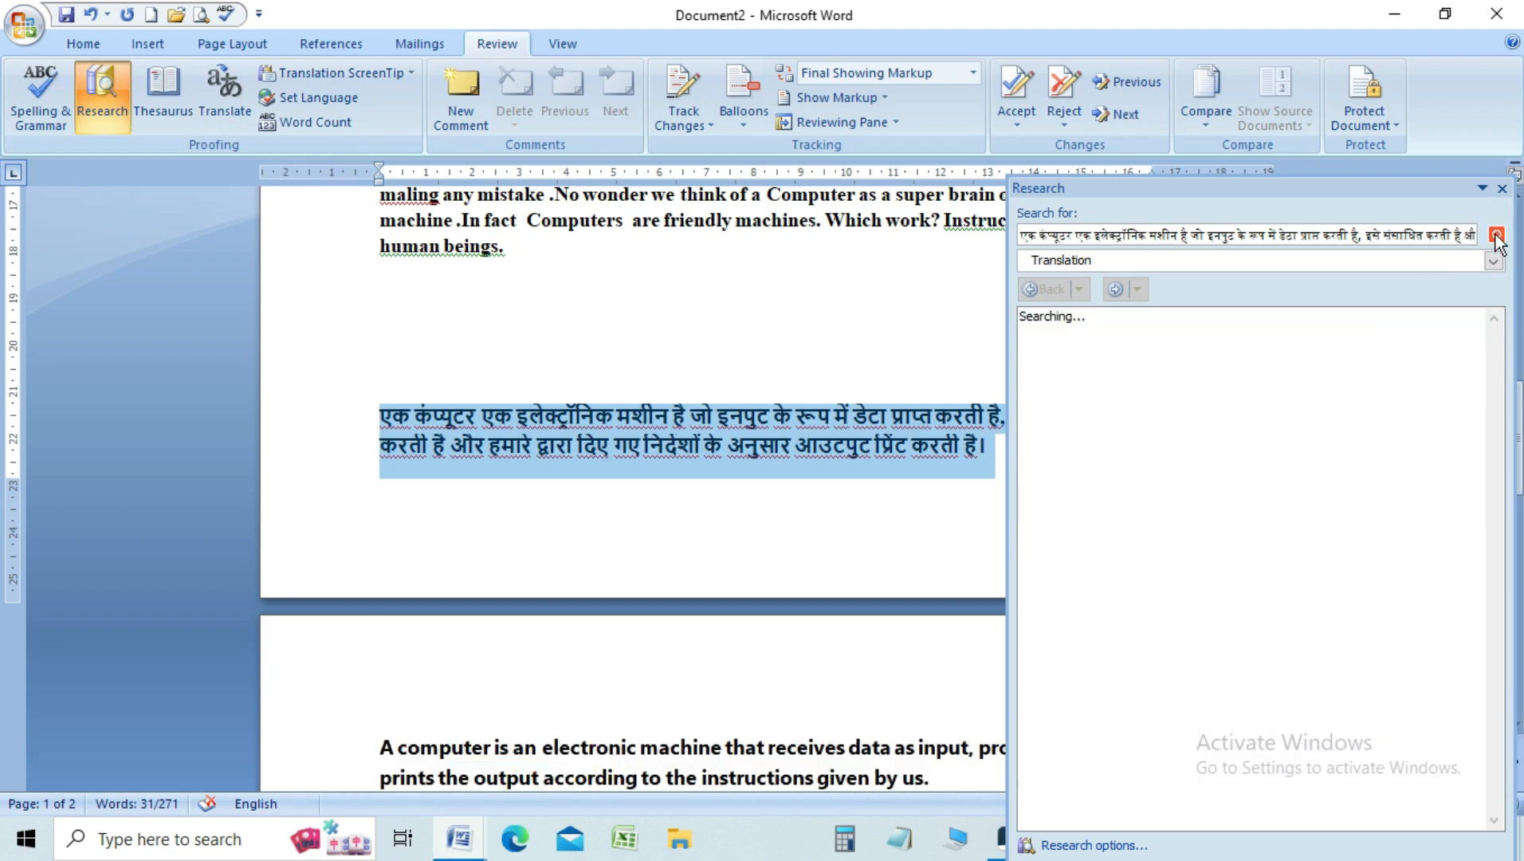